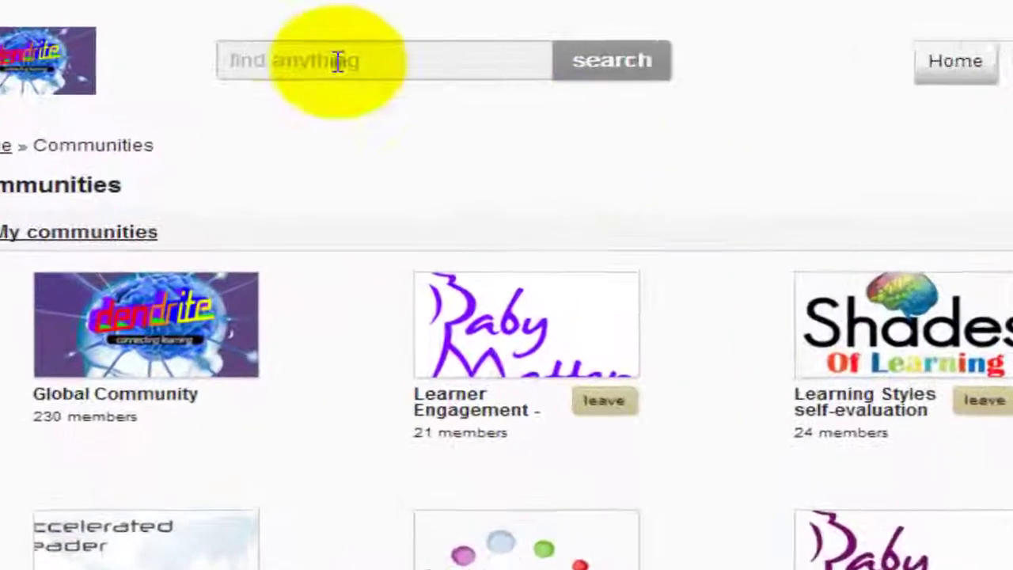
Search for 'how to' and play the 'How to Share an Idea on Dendrite' video.
left_click(337, 62)
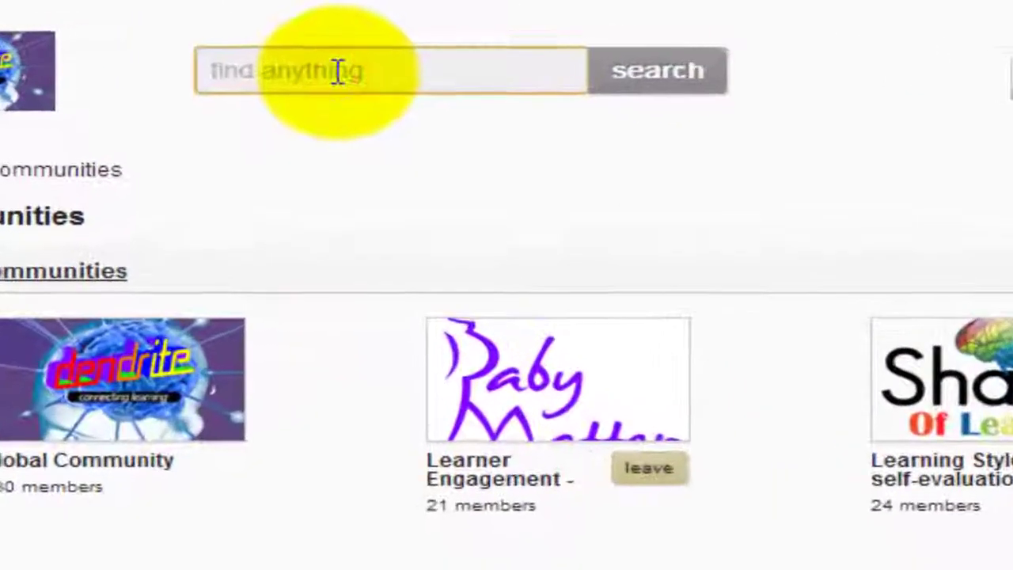
type("how to")
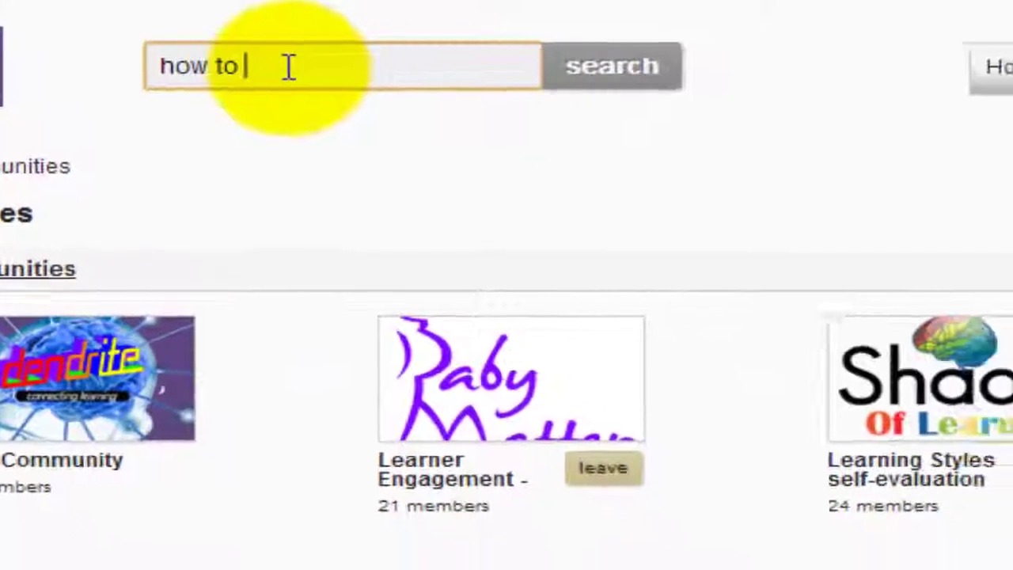
key("Return")
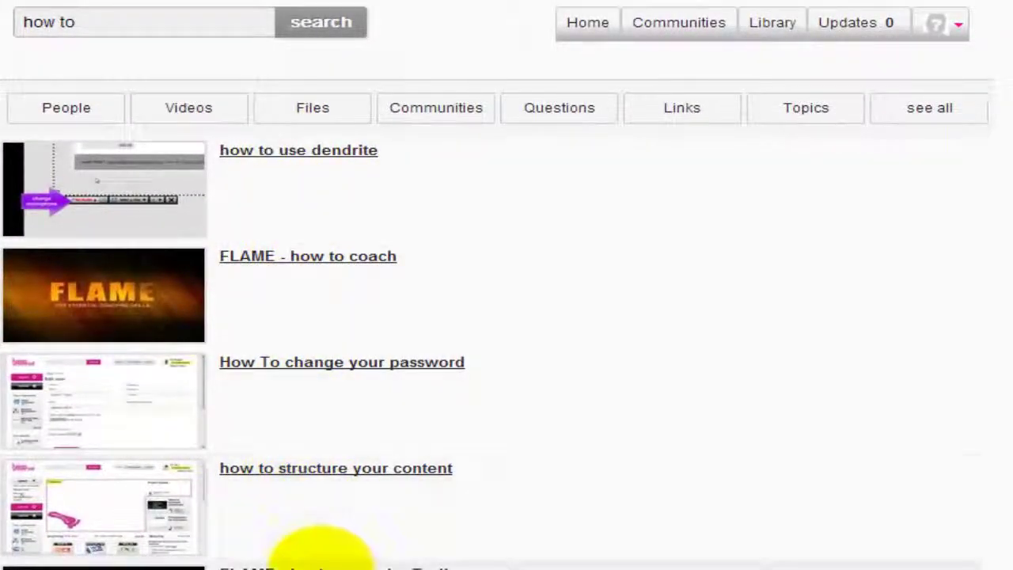
scroll(321, 514, "down", 3)
scroll(309, 554, "down", 3)
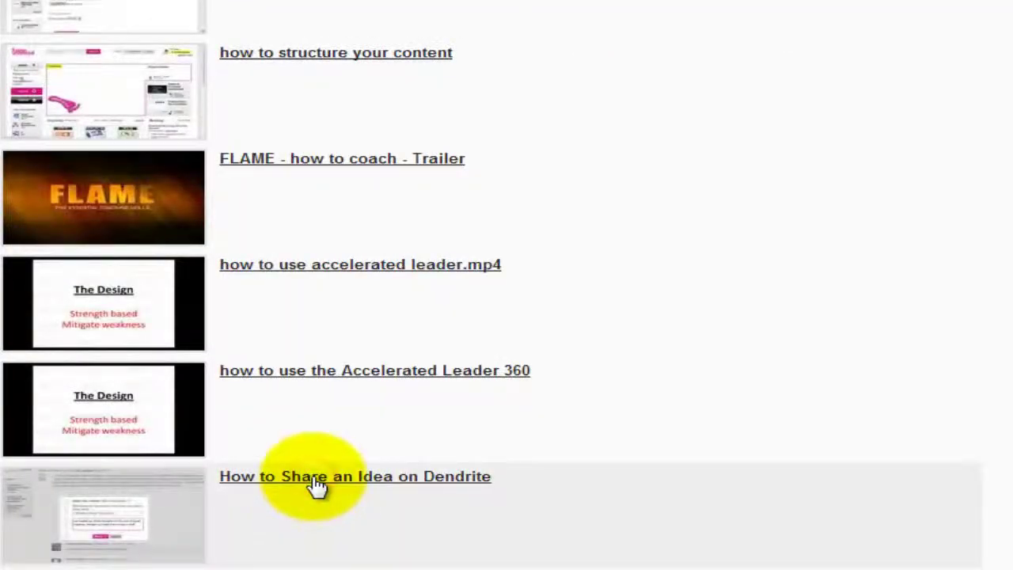
left_click(316, 478)
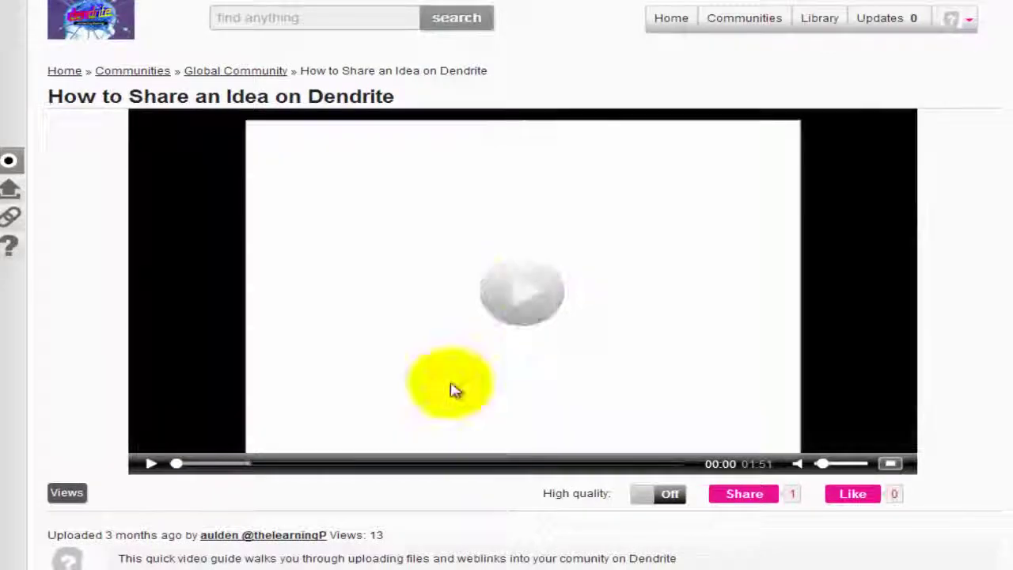
left_click(529, 299)
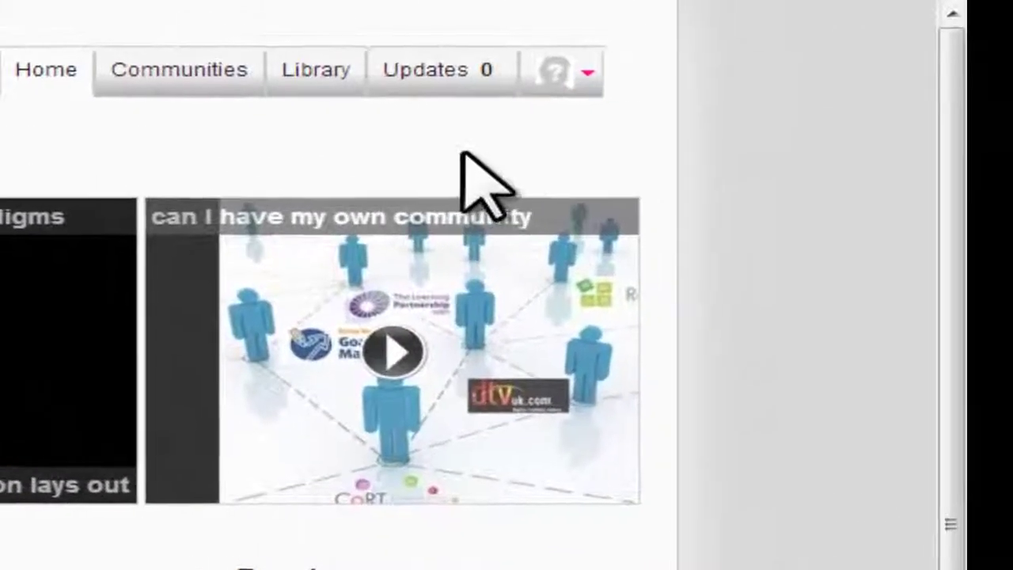
left_click(673, 70)
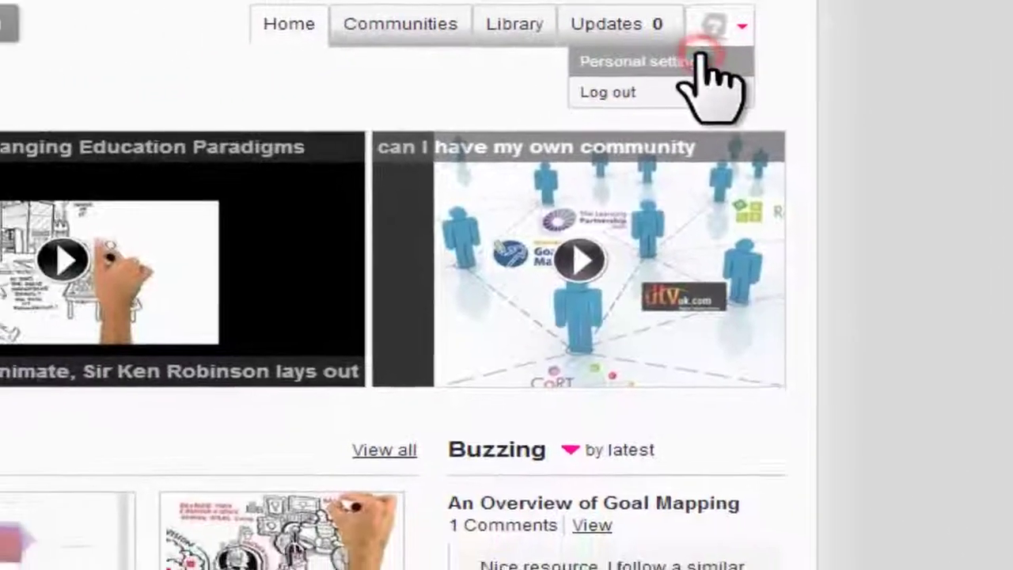
left_click(473, 105)
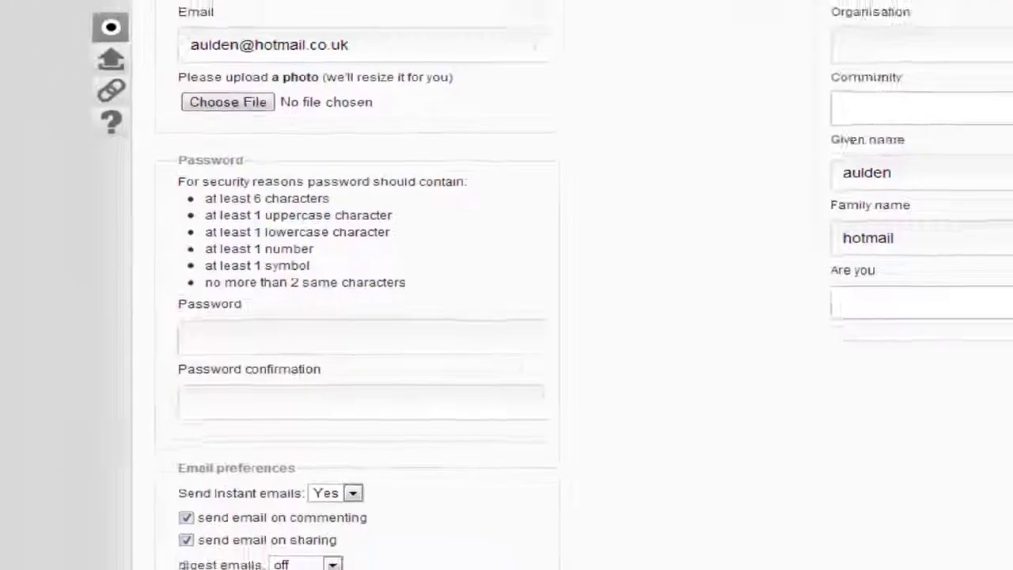
left_click(772, 526)
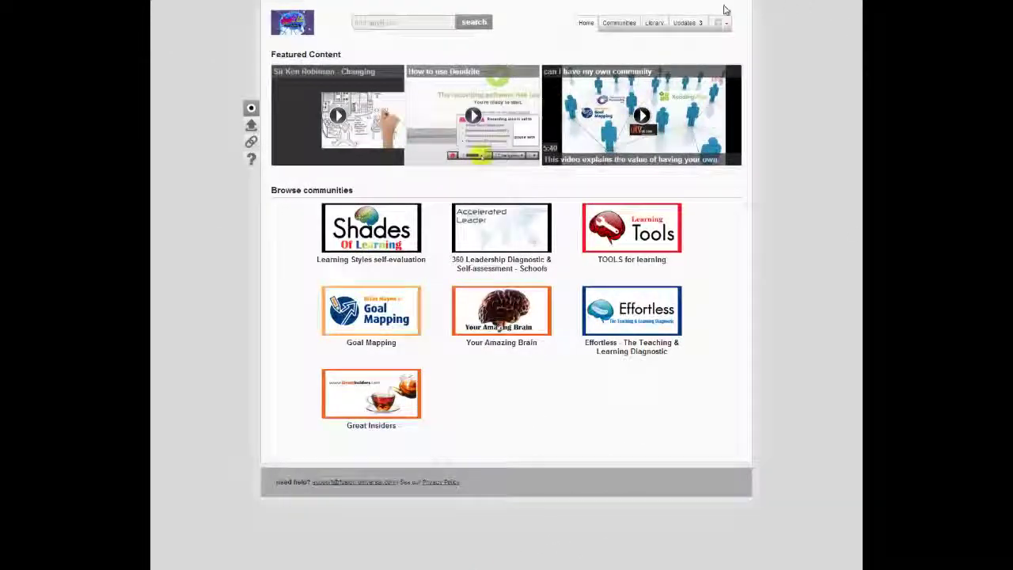
Show the latest updates, then open the full Your Notifications page to clear the count.
left_click(690, 23)
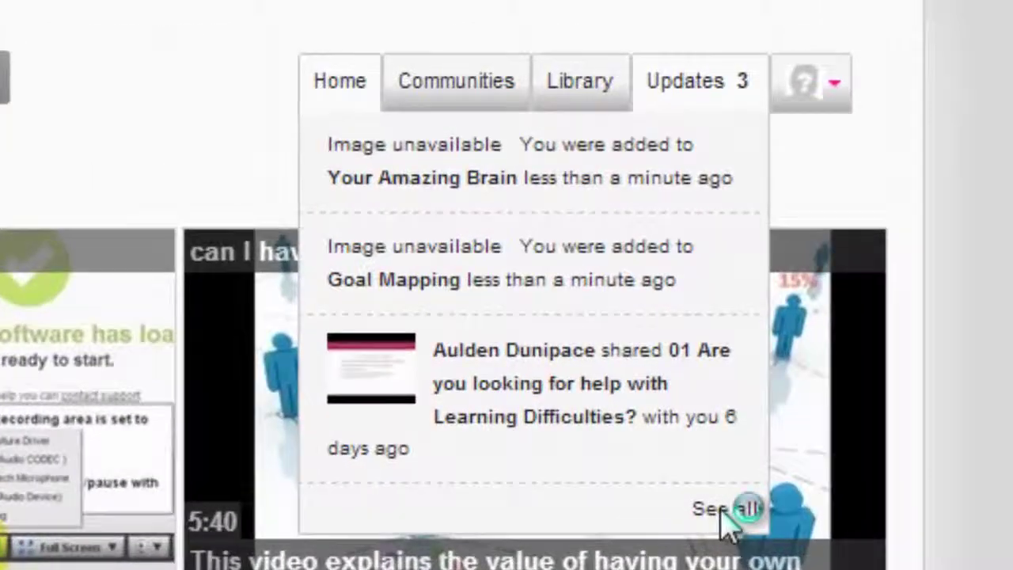
left_click(717, 447)
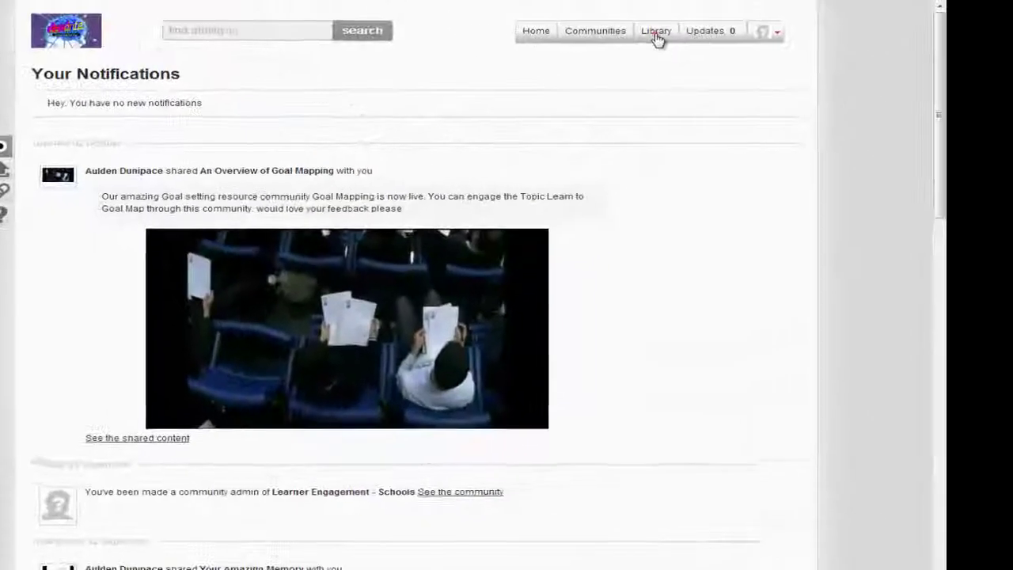
Open the Library and view all My topics across the 4-page Topics list.
left_click(612, 38)
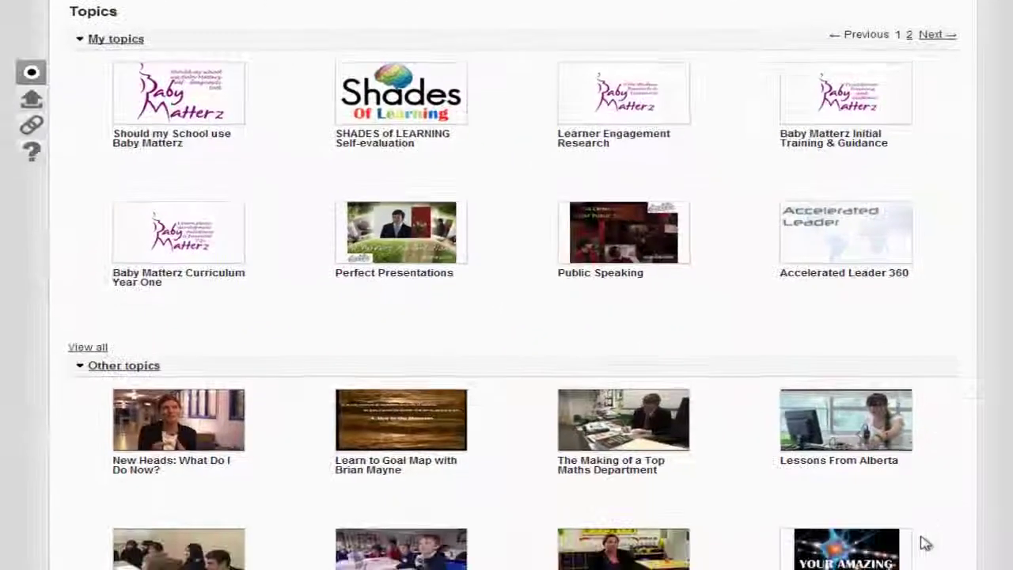
scroll(916, 547, "down", 3)
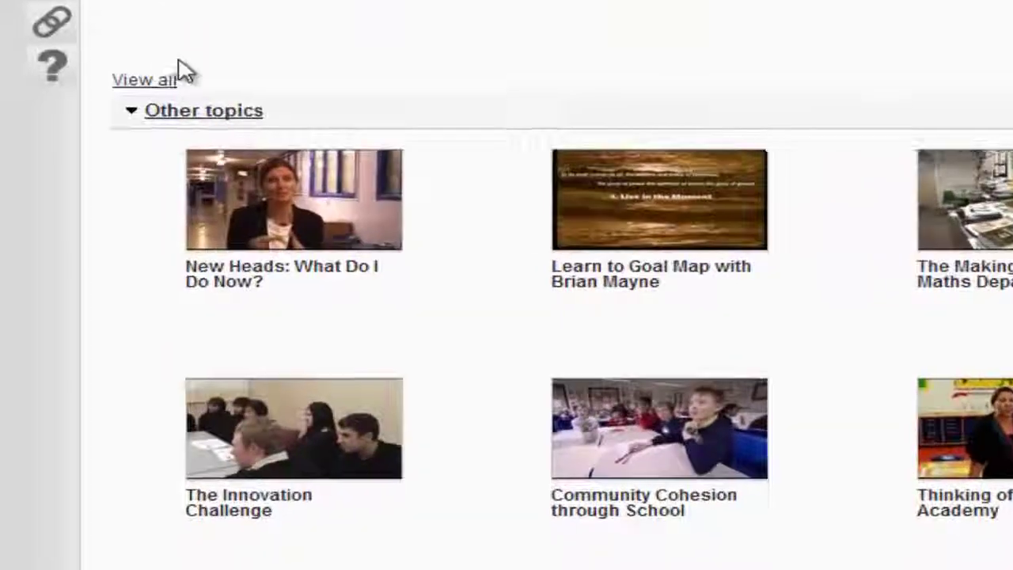
scroll(181, 87, "up", 3)
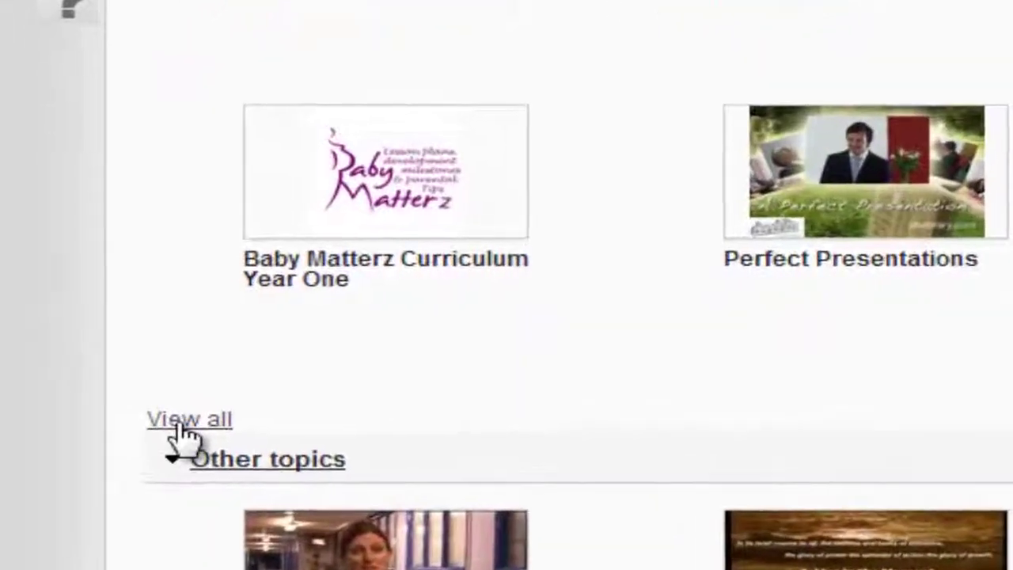
left_click(158, 418)
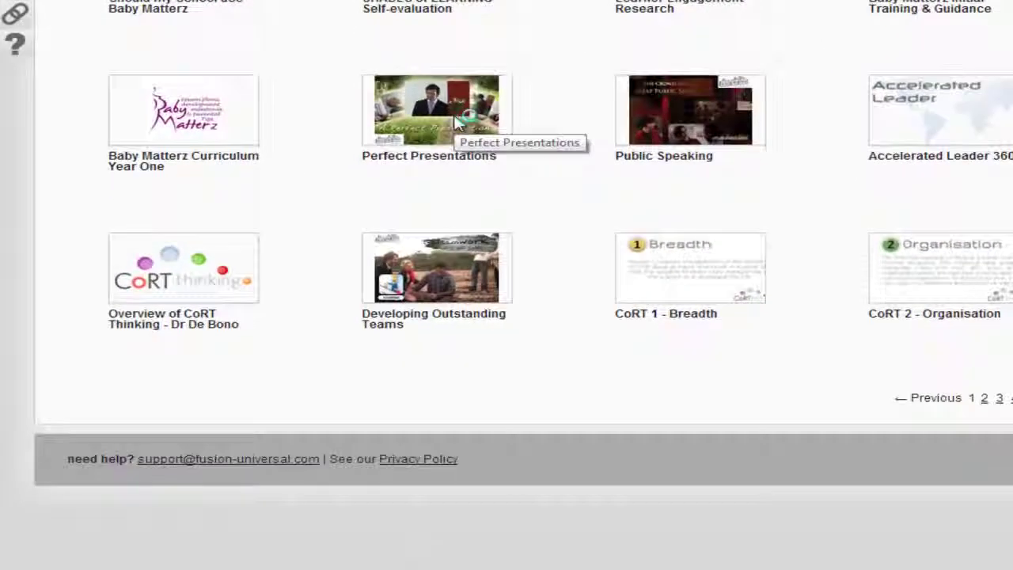
Play the Perfect Presentation topic's Communication film and check its workbook PDF's file options.
left_click(457, 120)
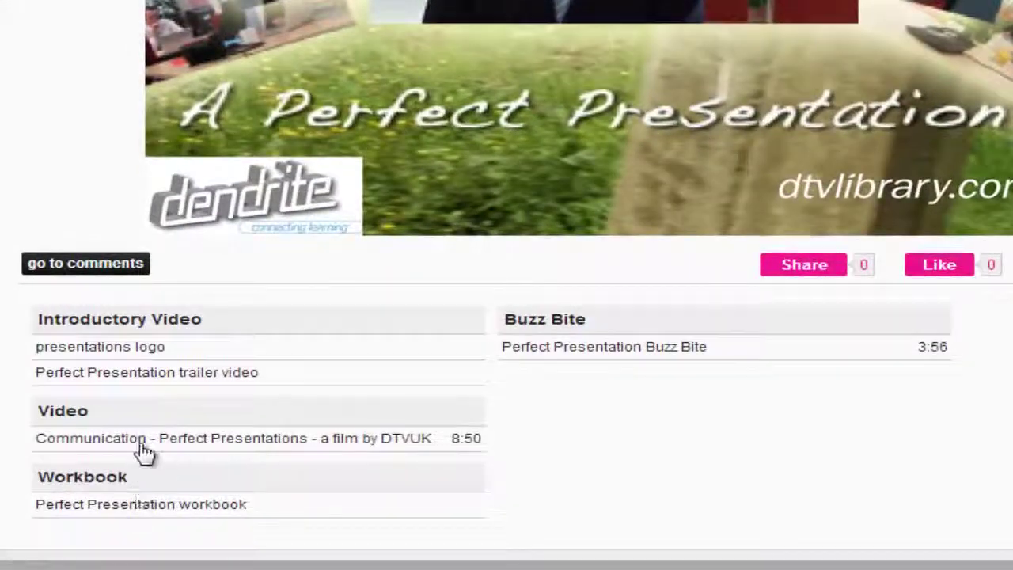
left_click(142, 443)
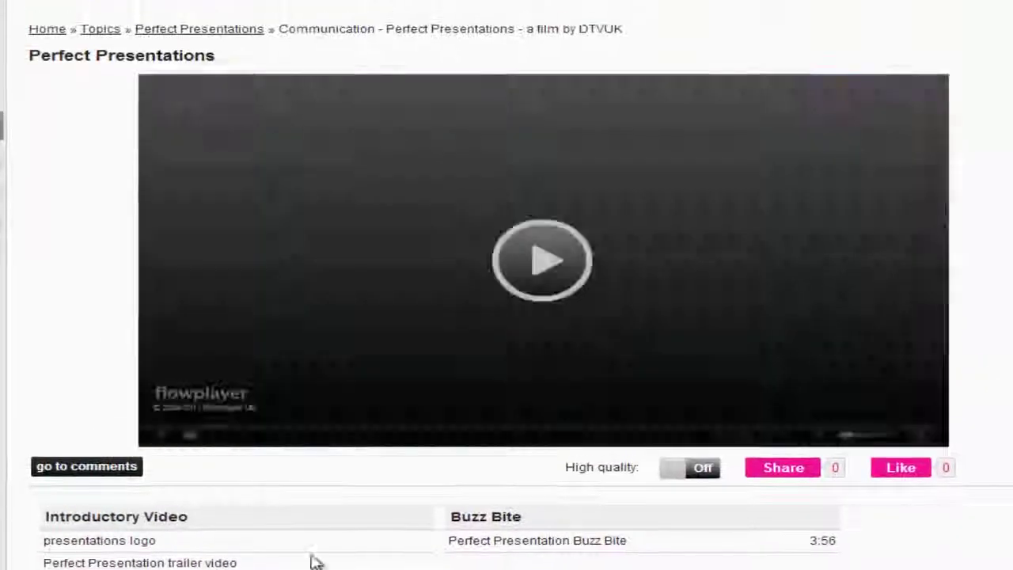
left_click(526, 273)
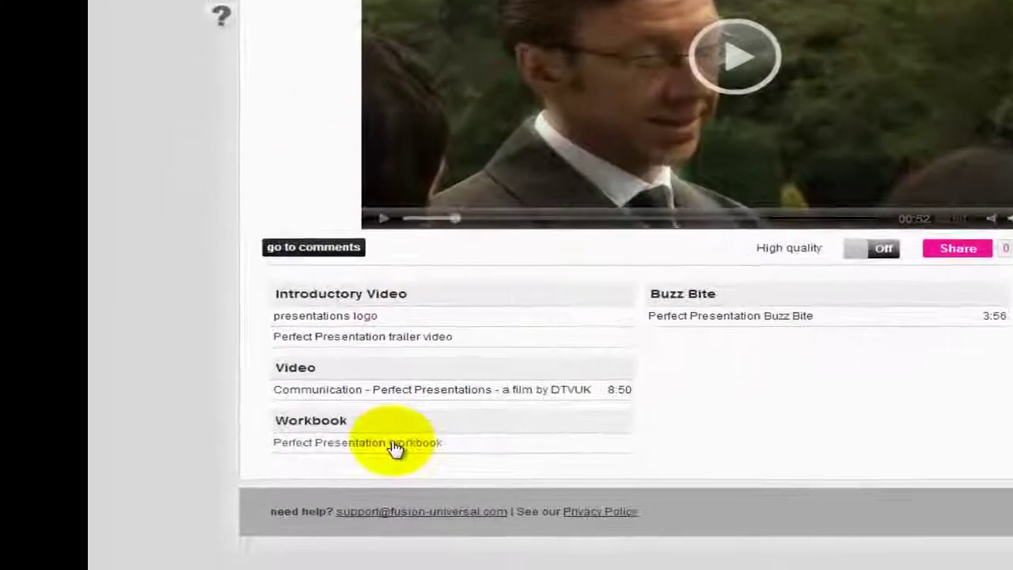
left_click(270, 482)
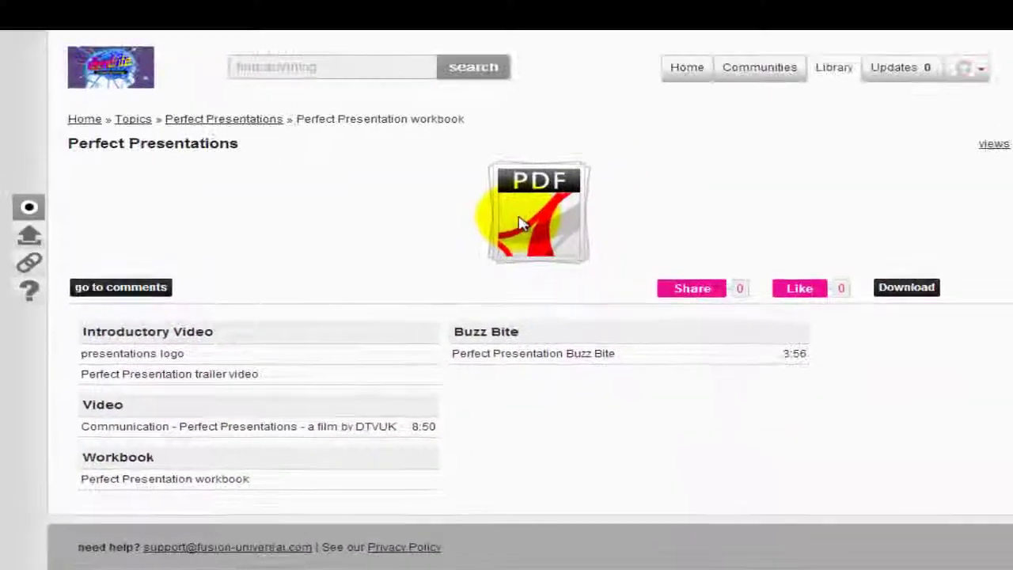
right_click(522, 224)
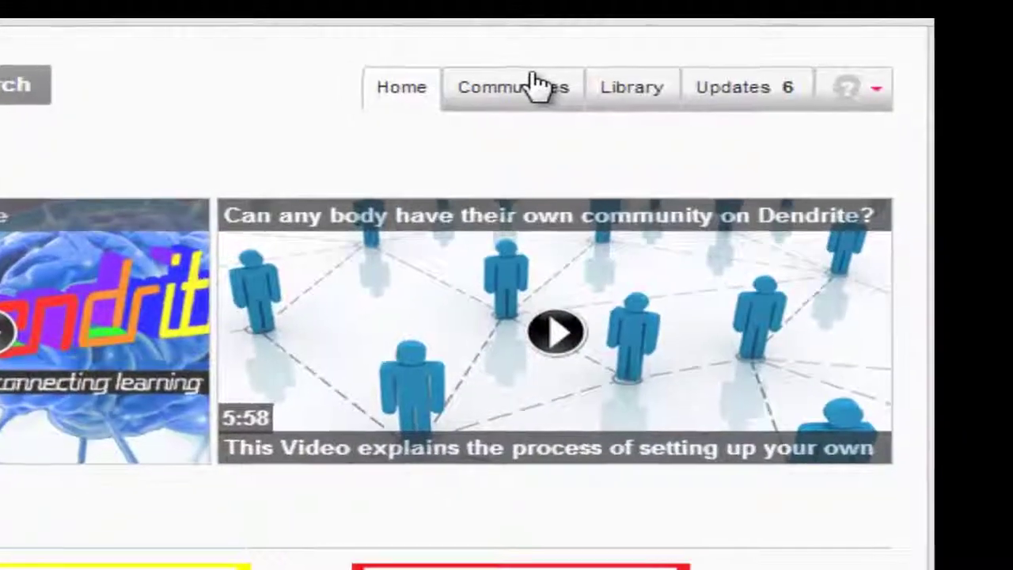
Search Communities for 'overview of' videos, then return to the Communities list.
left_click(584, 77)
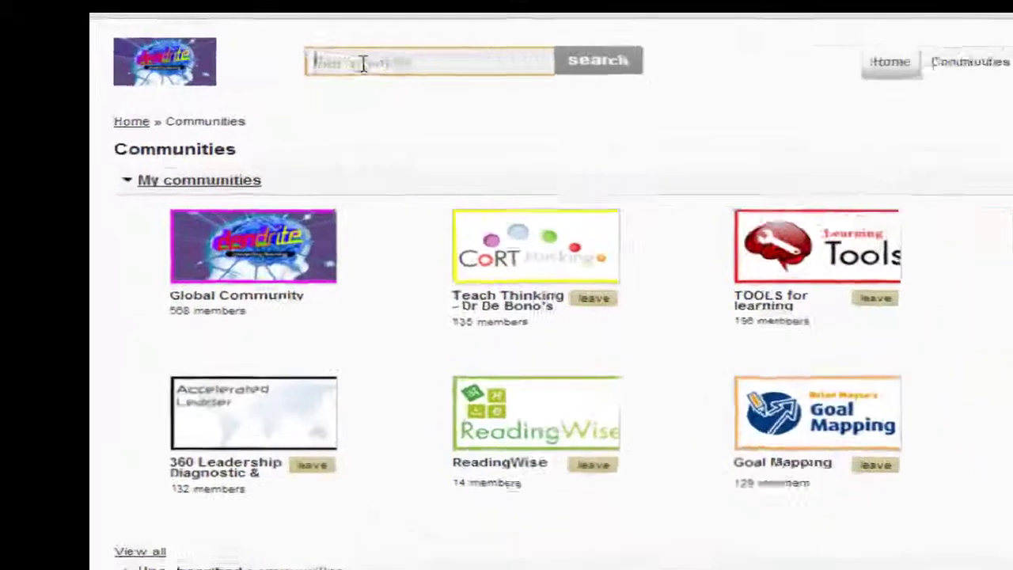
type("oven")
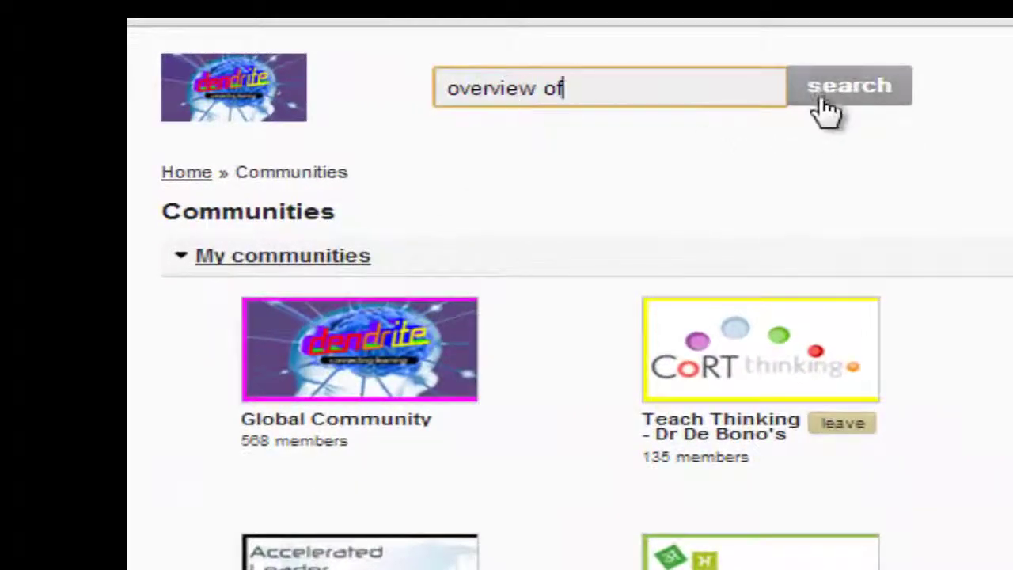
left_click(728, 94)
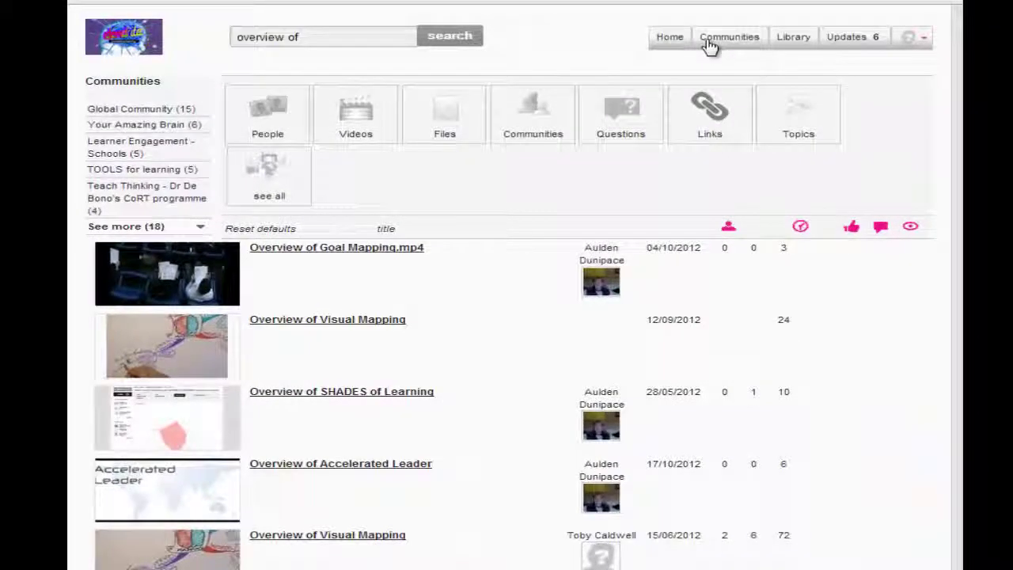
left_click(710, 46)
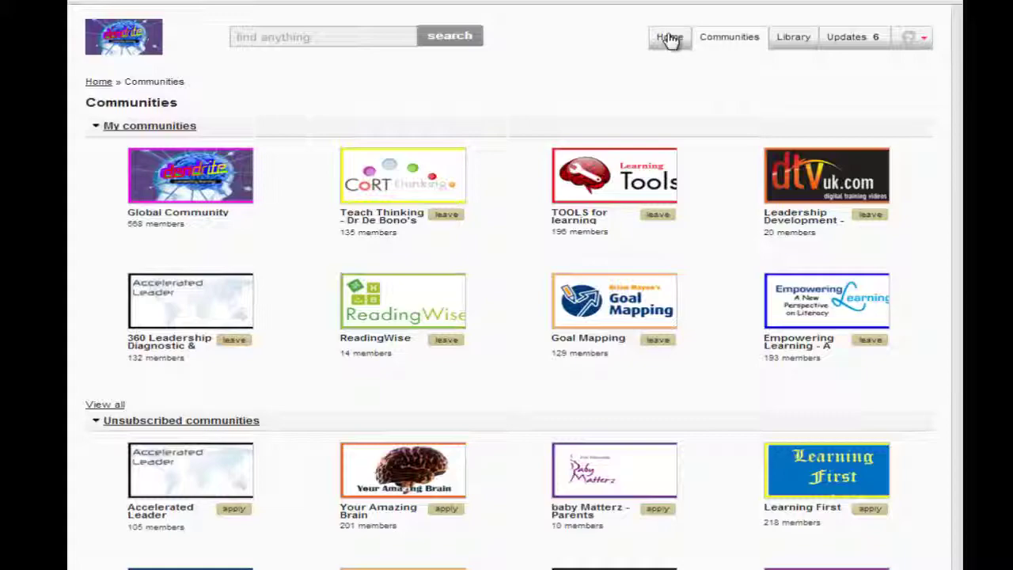
Play the 'Can any body have their own community' video from Home, then return to Communities.
left_click(669, 42)
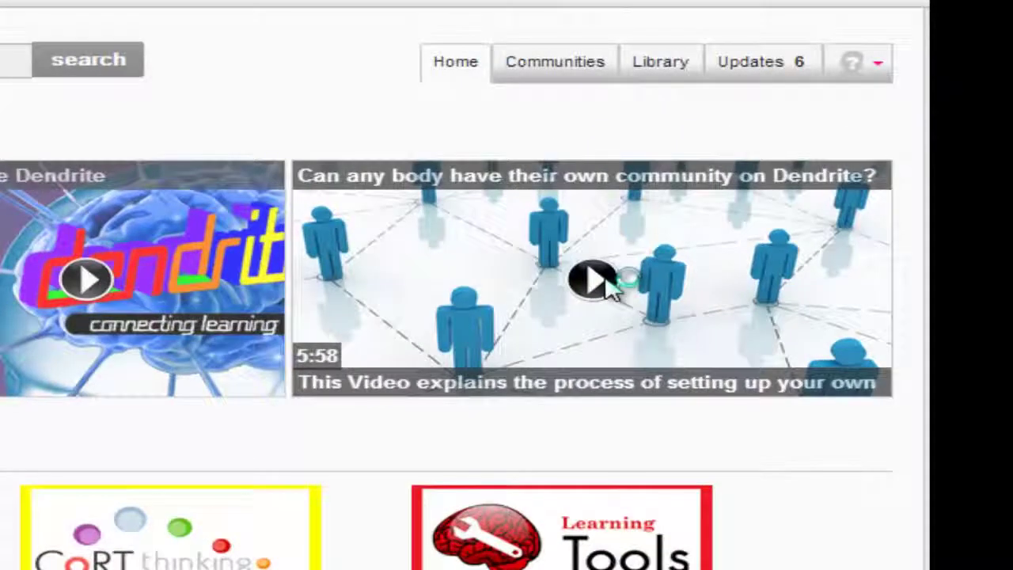
left_click(607, 278)
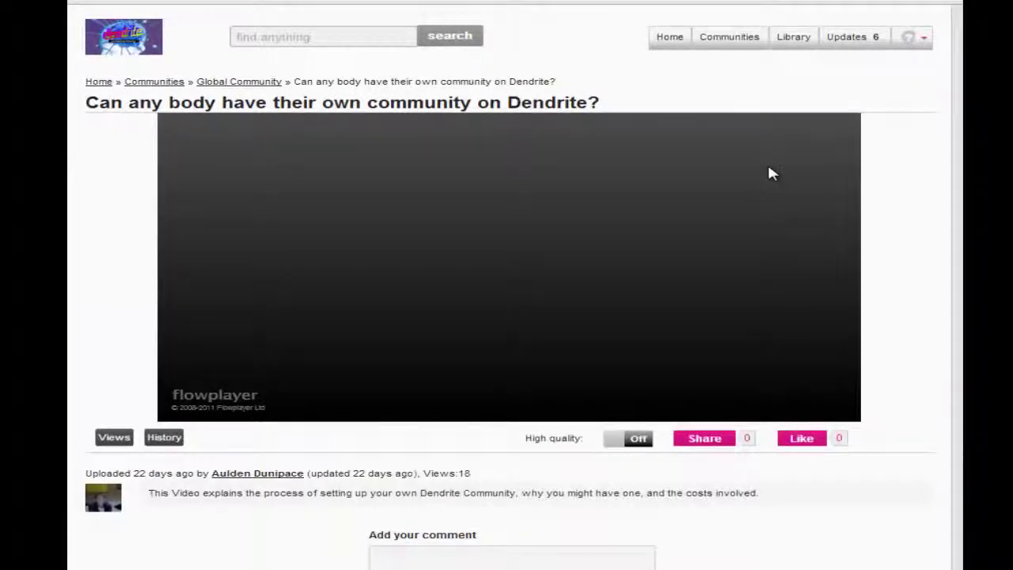
left_click(733, 39)
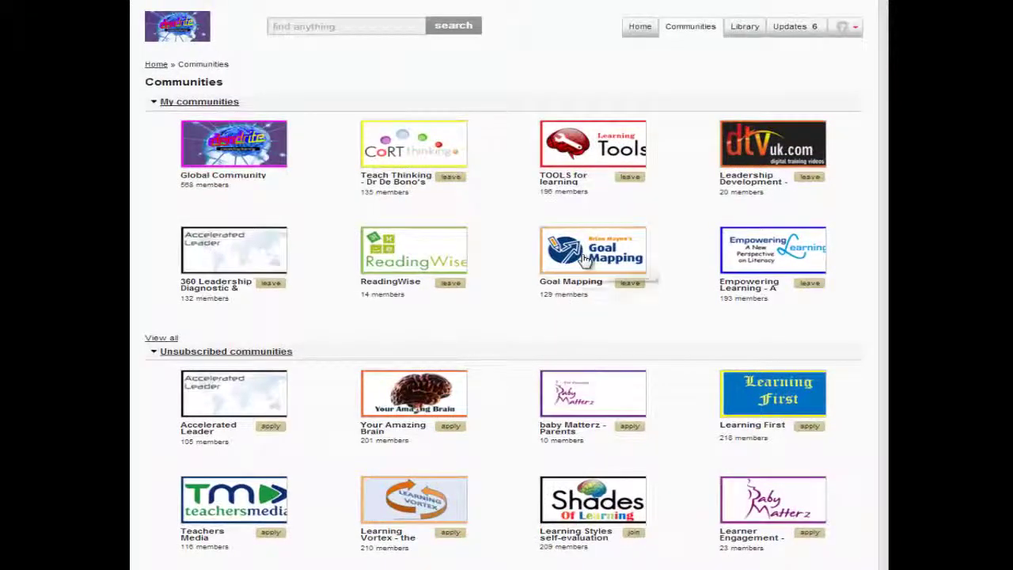
Open the Goal Mapping community and browse its Featured Content carousel.
left_click(583, 259)
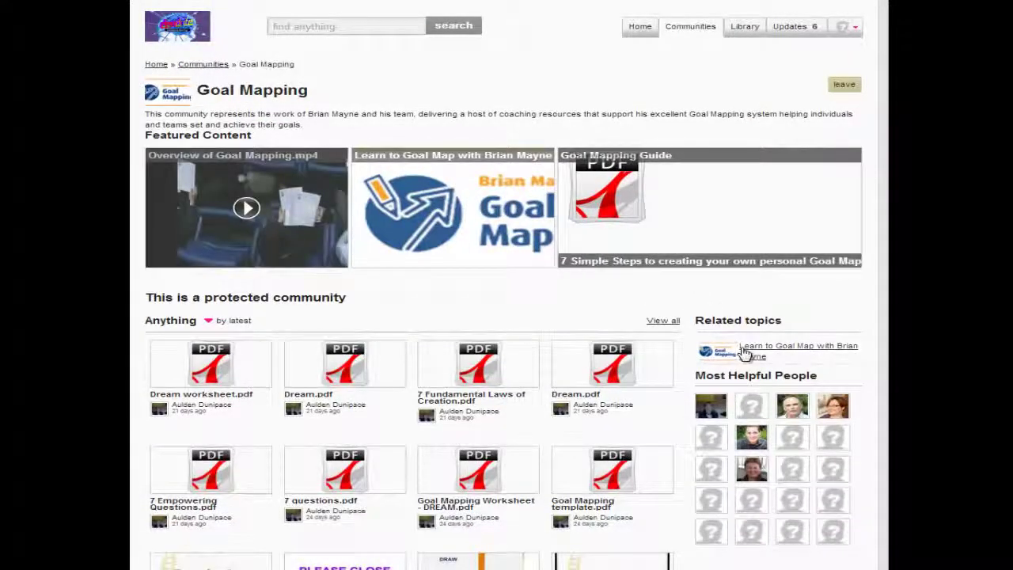
mouse_move(297, 210)
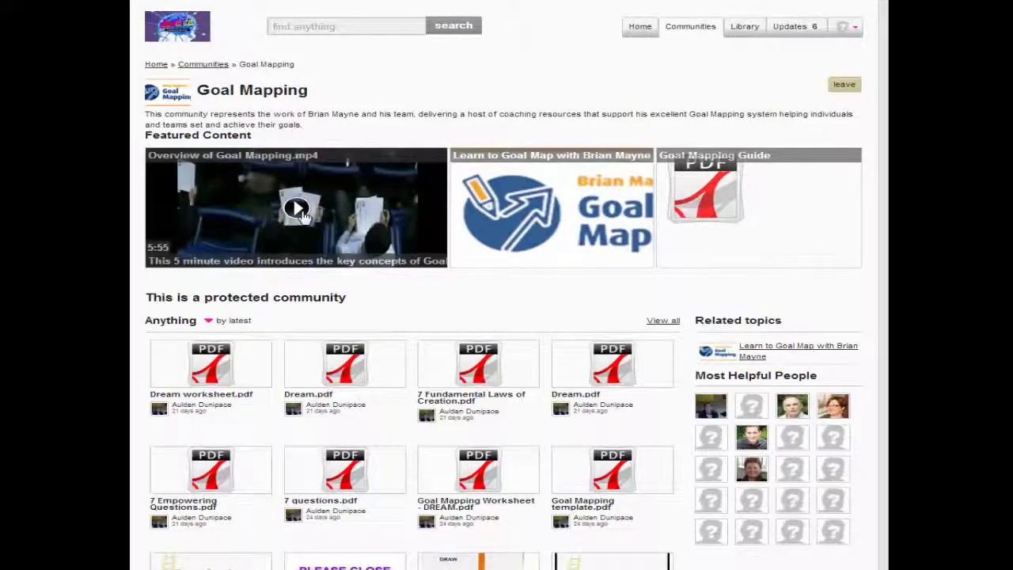
mouse_move(522, 209)
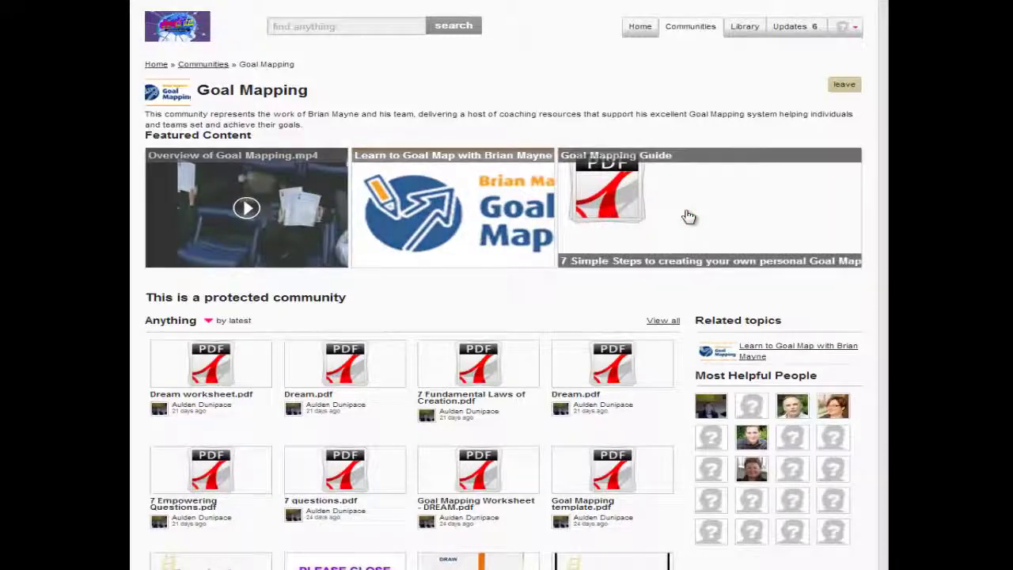
Open the Learn to Goal Map course, then page to the second page of My topics.
left_click(503, 199)
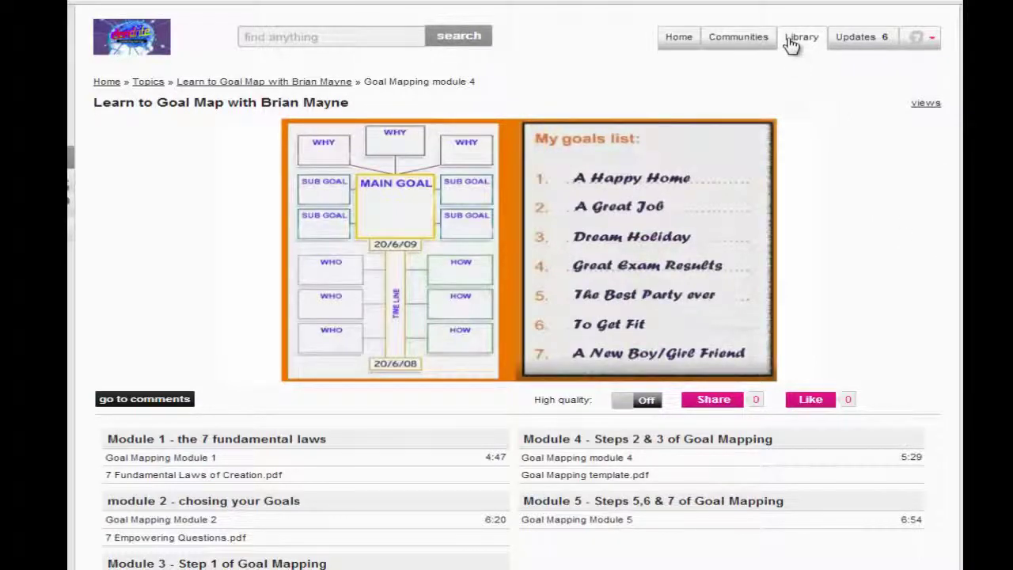
left_click(791, 45)
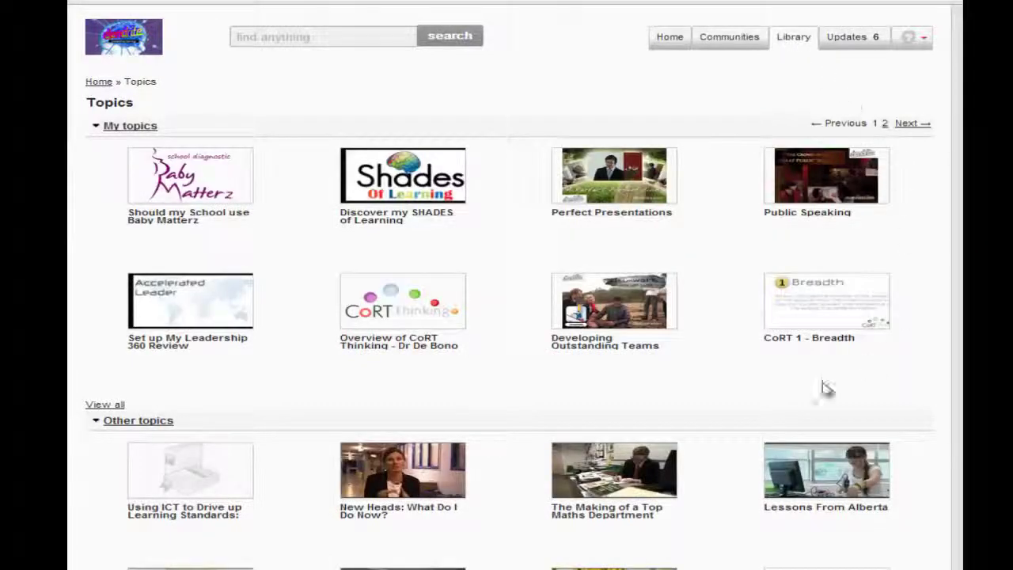
left_click(106, 405)
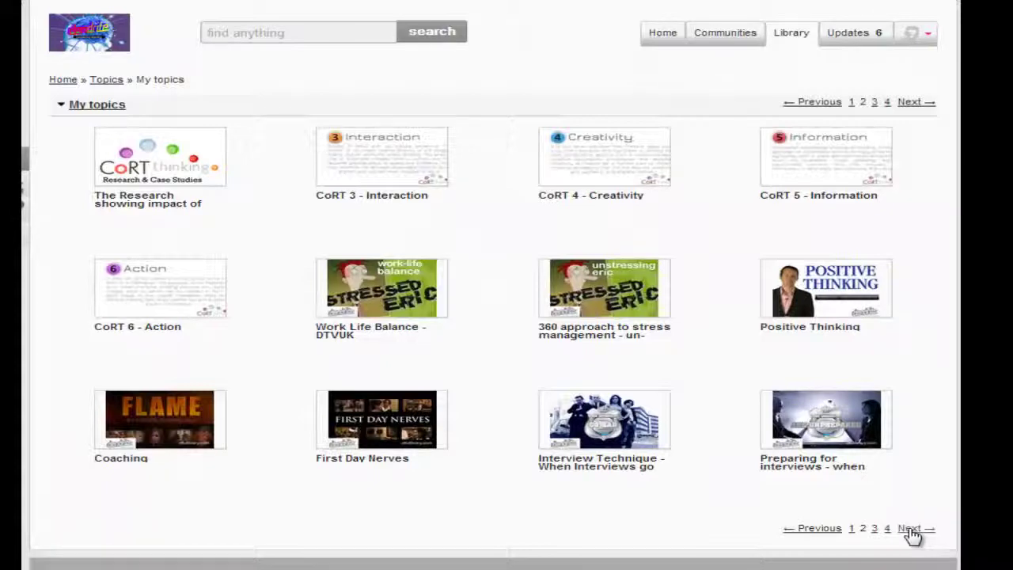
left_click(910, 530)
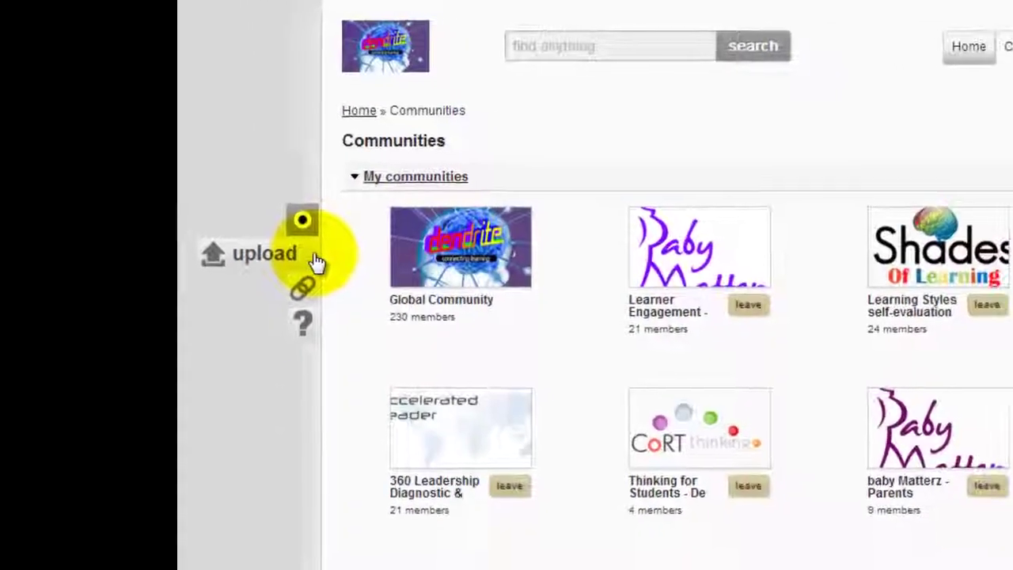
Start a new upload and attach the Empowering_learning community logo 100 image.
left_click(315, 262)
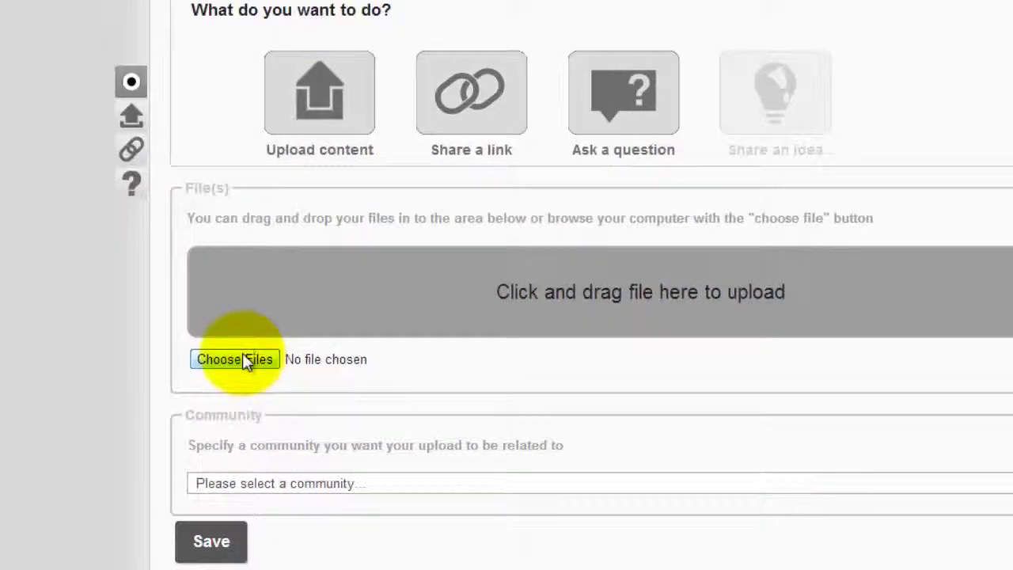
left_click(242, 358)
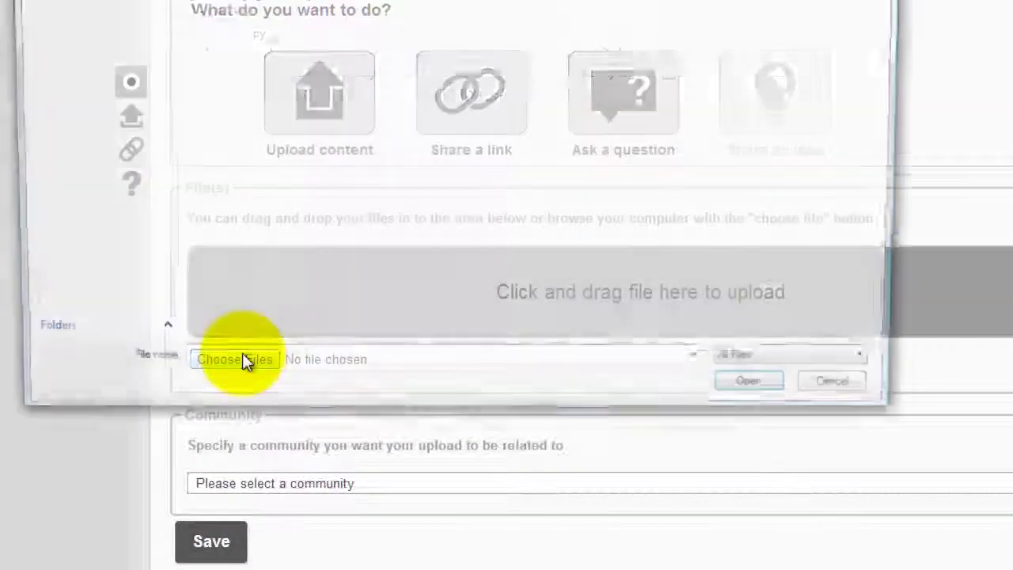
left_click(242, 151)
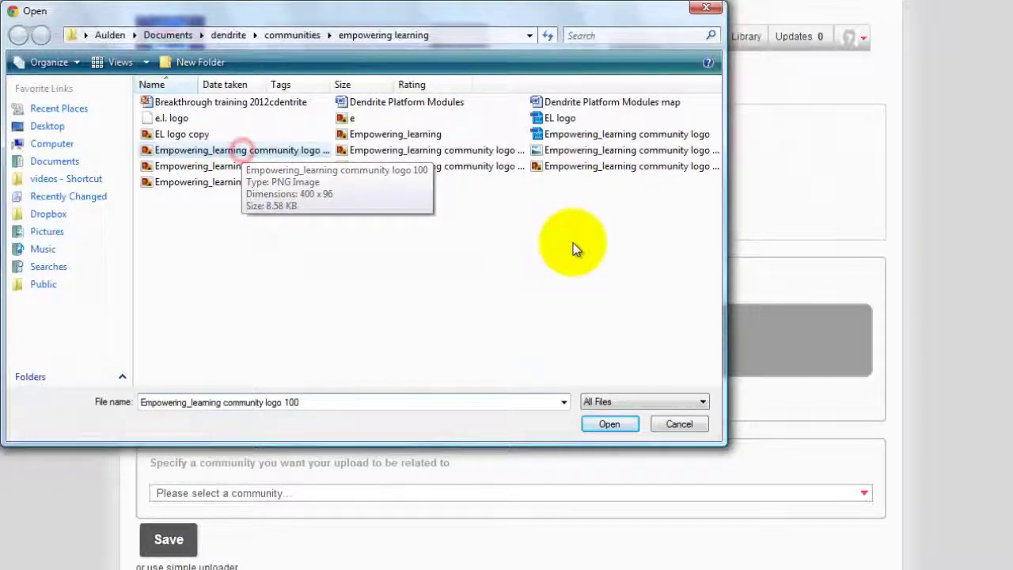
left_click_drag(748, 358, 748, 358)
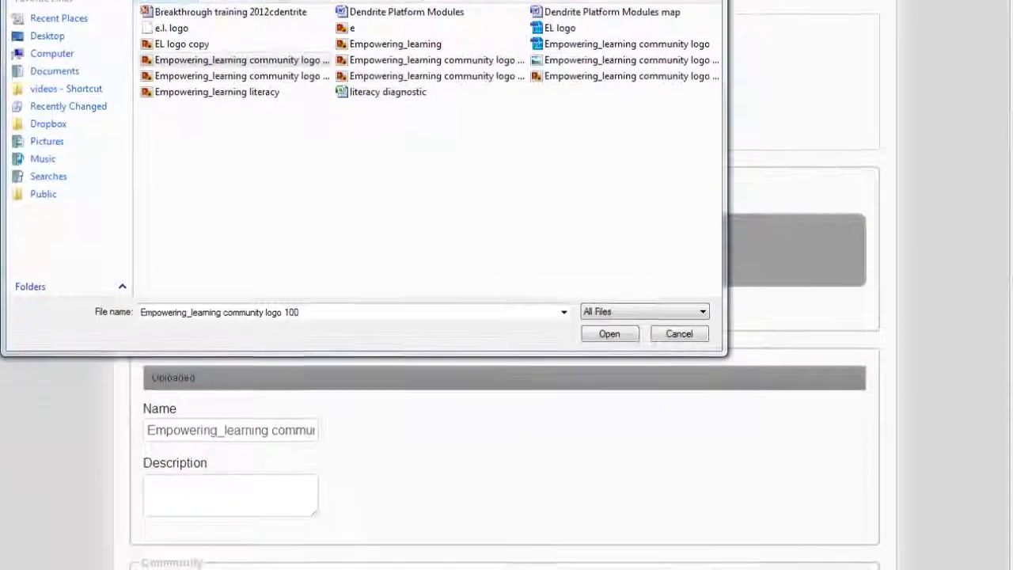
key("Escape")
Describe the upload 'give it a description', assign it to Hollies School, and save.
left_click(238, 394)
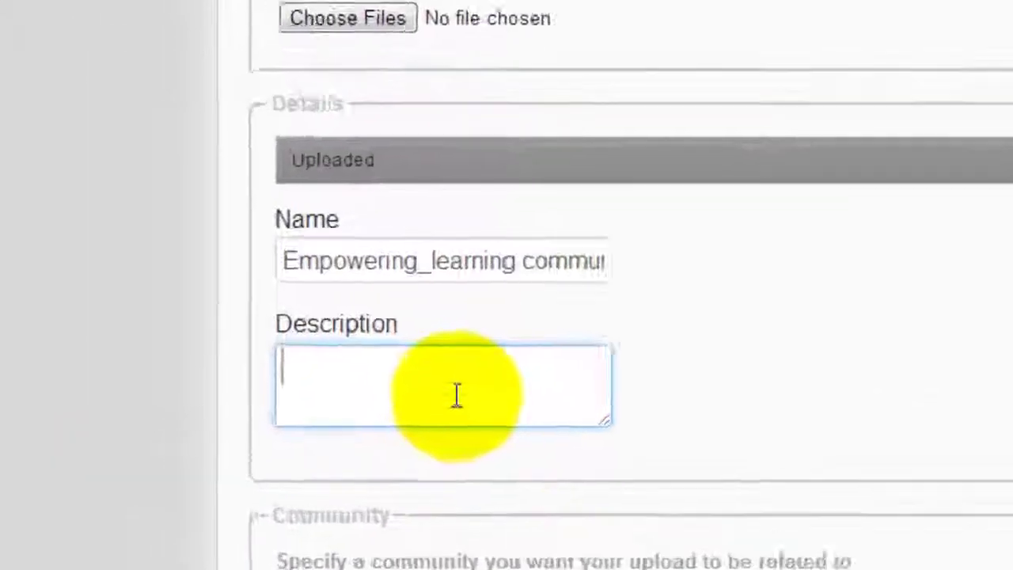
type("gi")
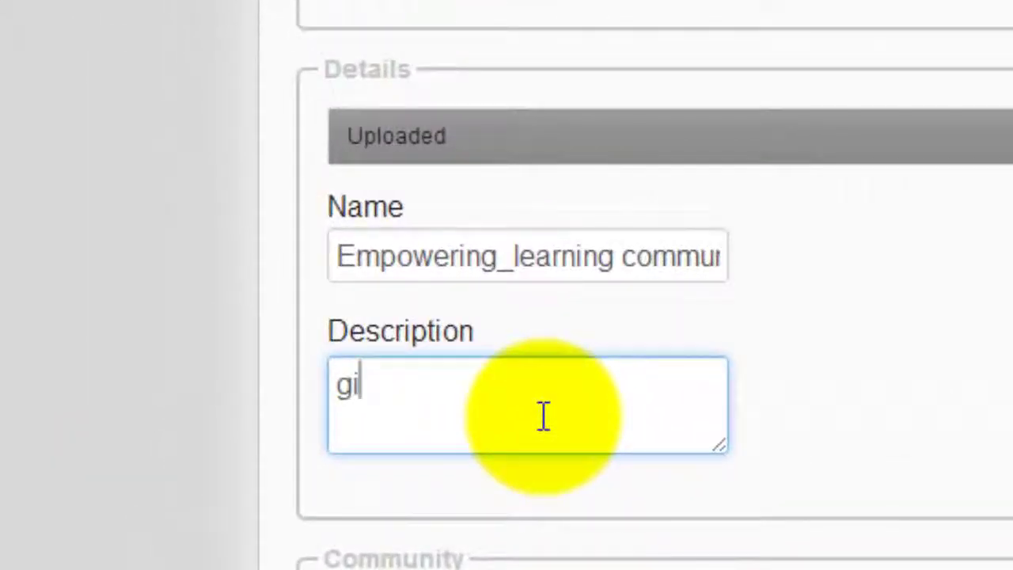
type("description")
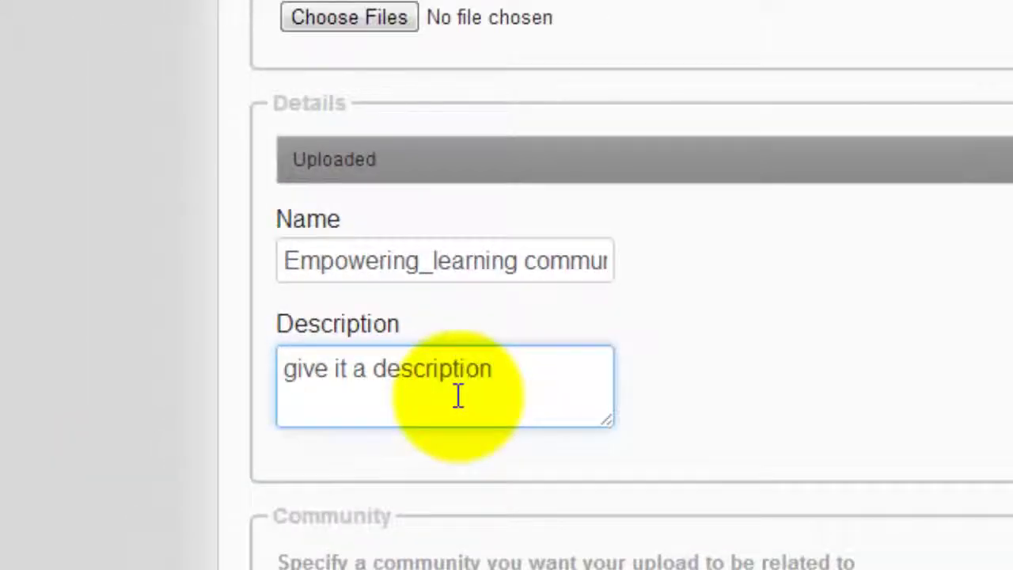
left_click(534, 566)
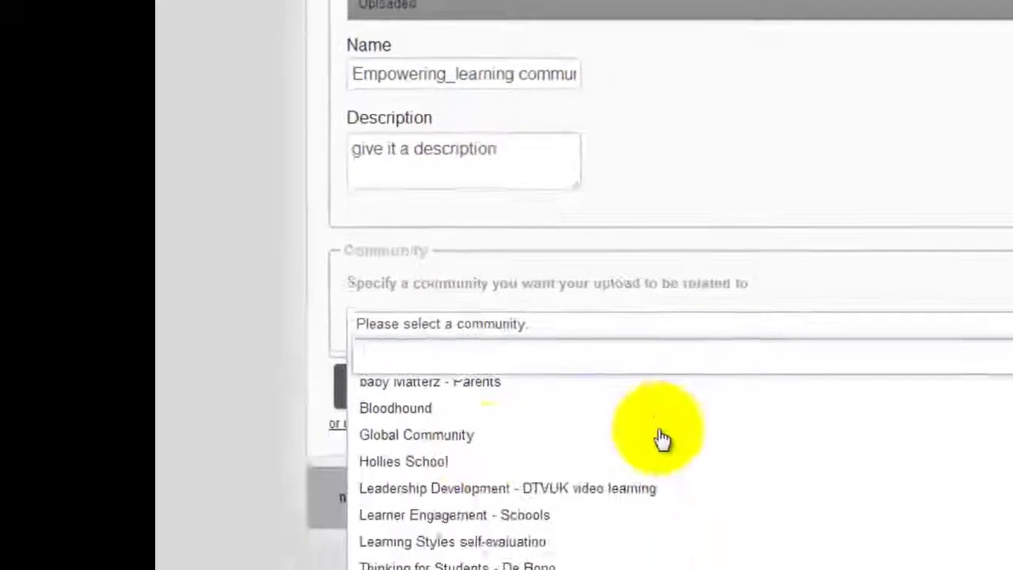
left_click(441, 442)
left_click(376, 373)
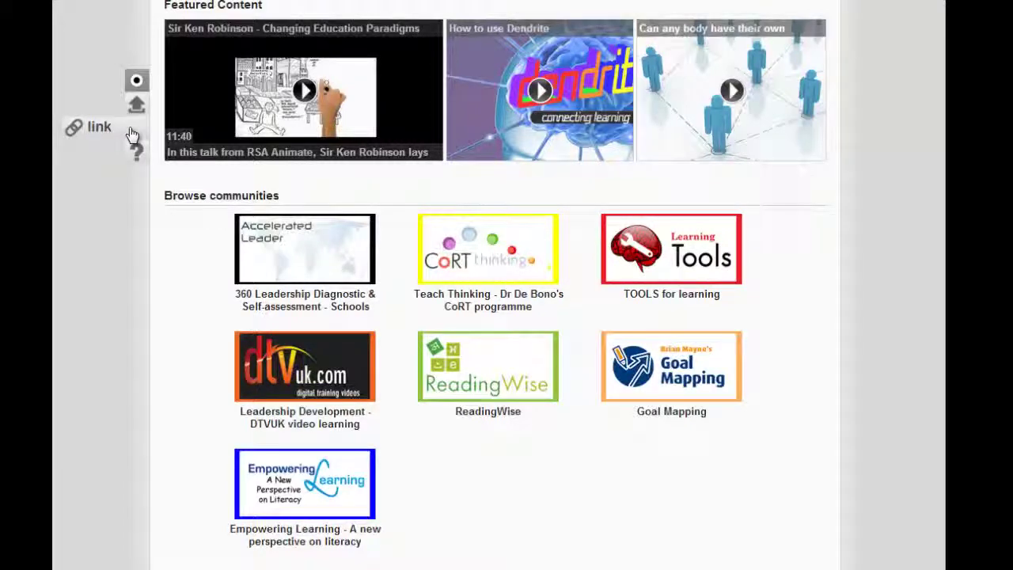
Start a new web link and paste the BBC homepage URL into the Link field.
left_click(132, 134)
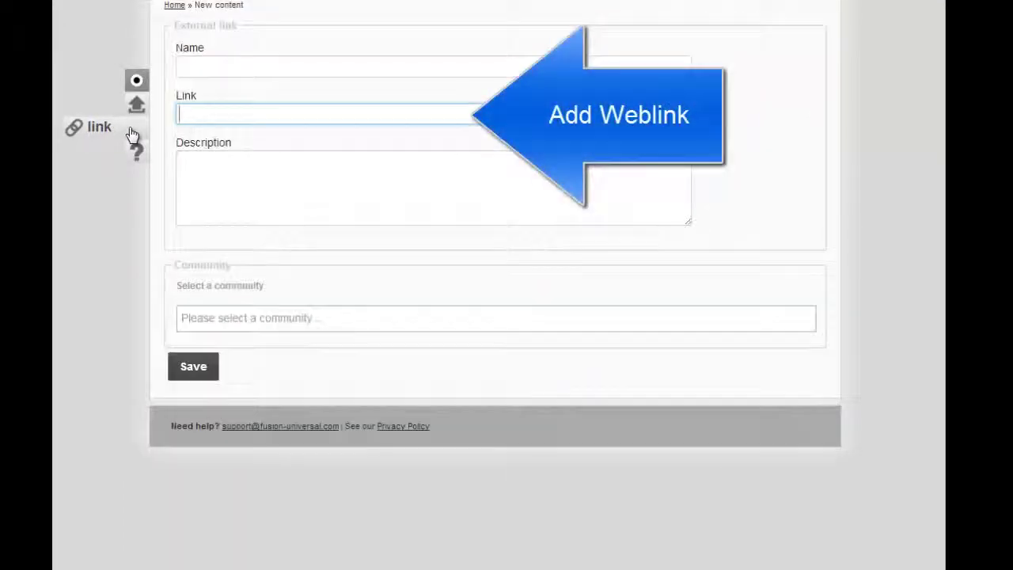
right_click(243, 118)
left_click(279, 197)
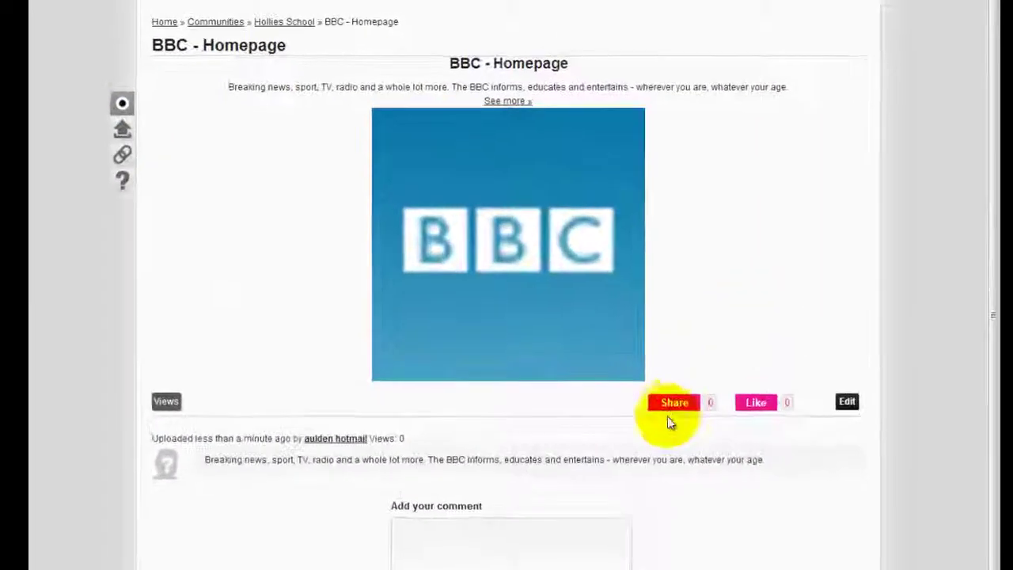
Share the BBC - Homepage link with the Hollies School community, noting 'you might like this'.
left_click(671, 421)
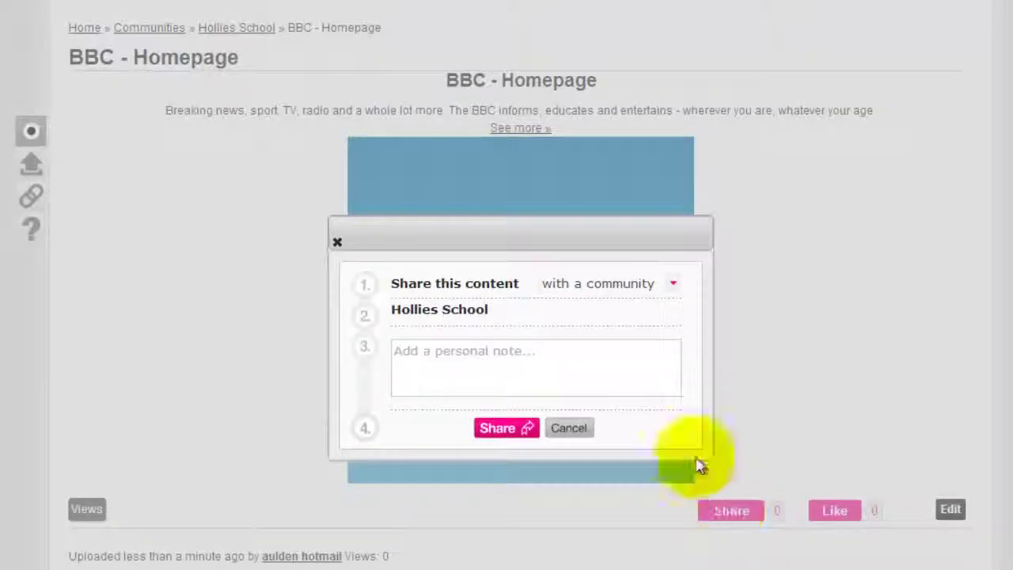
left_click(671, 285)
left_click(660, 304)
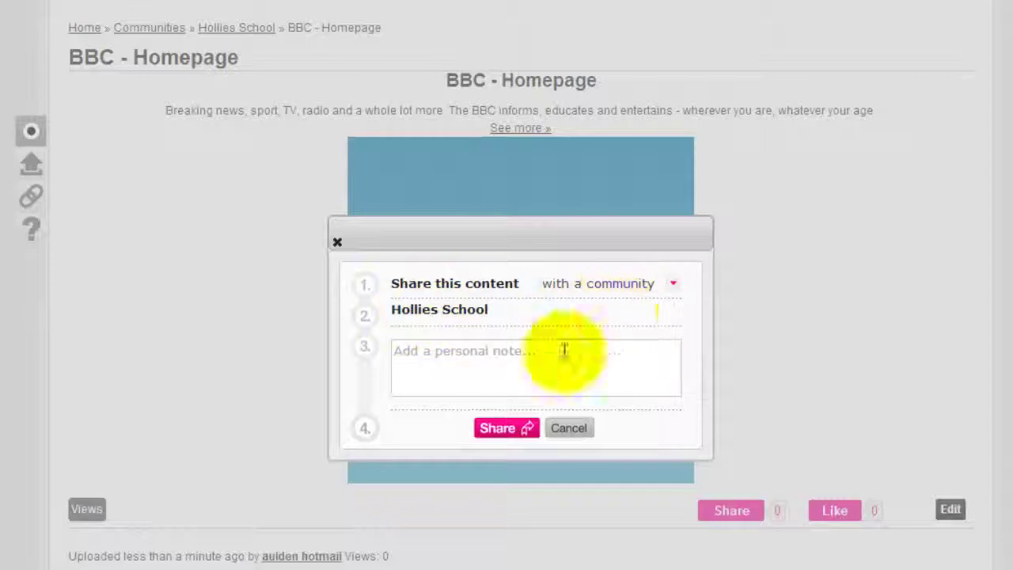
left_click(521, 375)
type("you might like this")
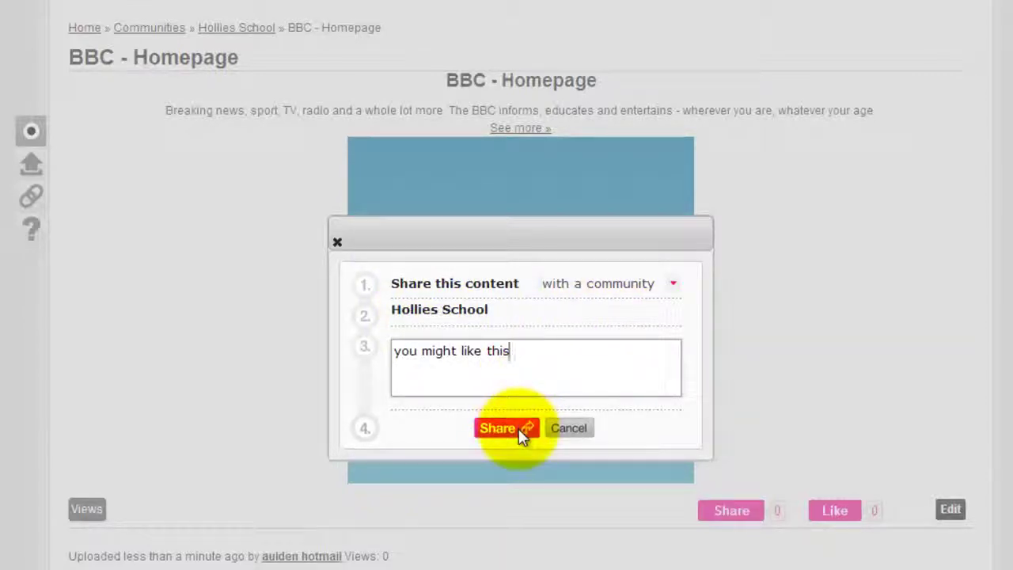
left_click(519, 428)
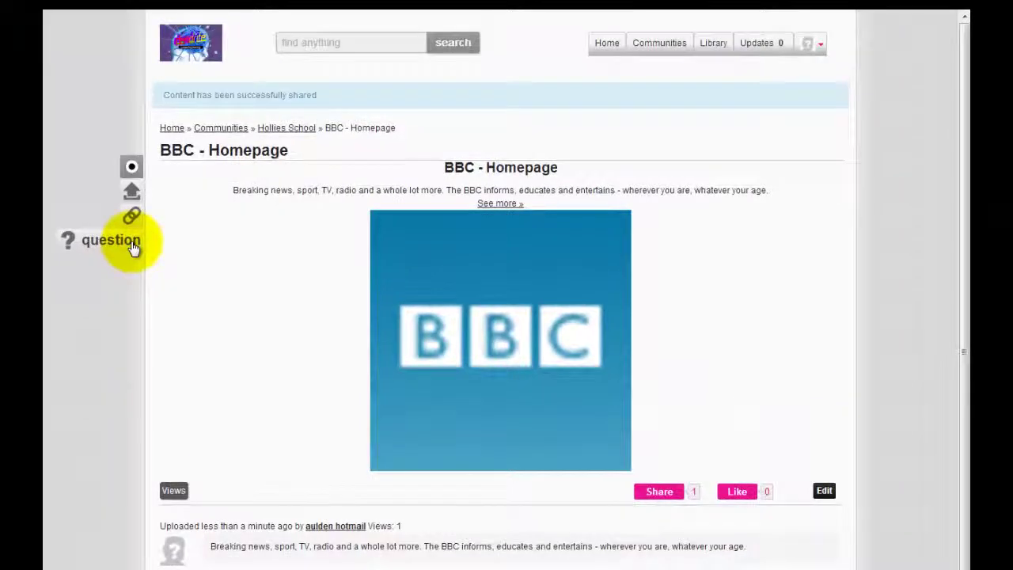
Shrink the capture frame, choose Microphone (USB Audio CODEC), check webcam options, and start recording.
left_click(134, 245)
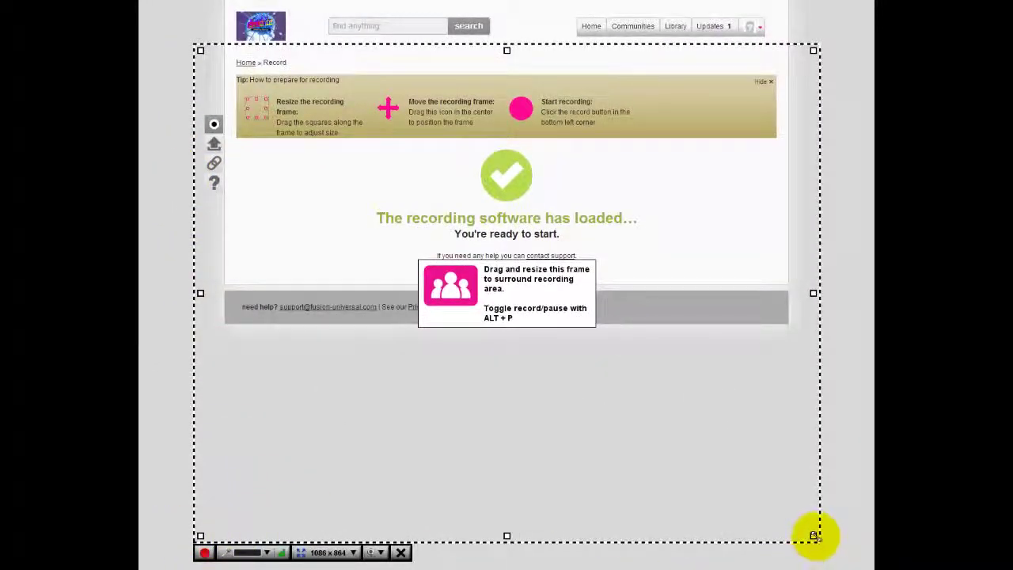
left_click_drag(814, 536, 628, 398)
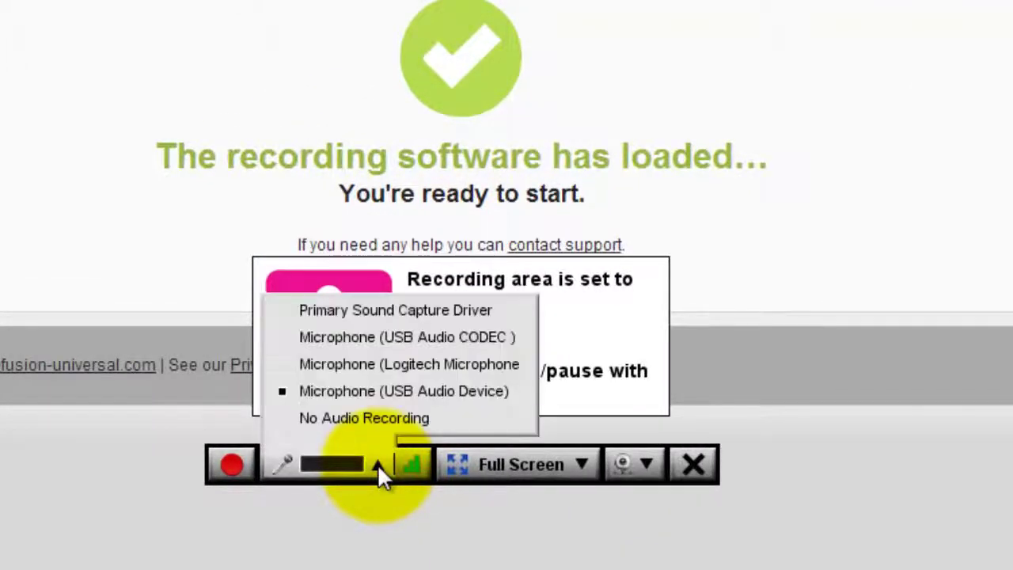
left_click(404, 342)
left_click(648, 464)
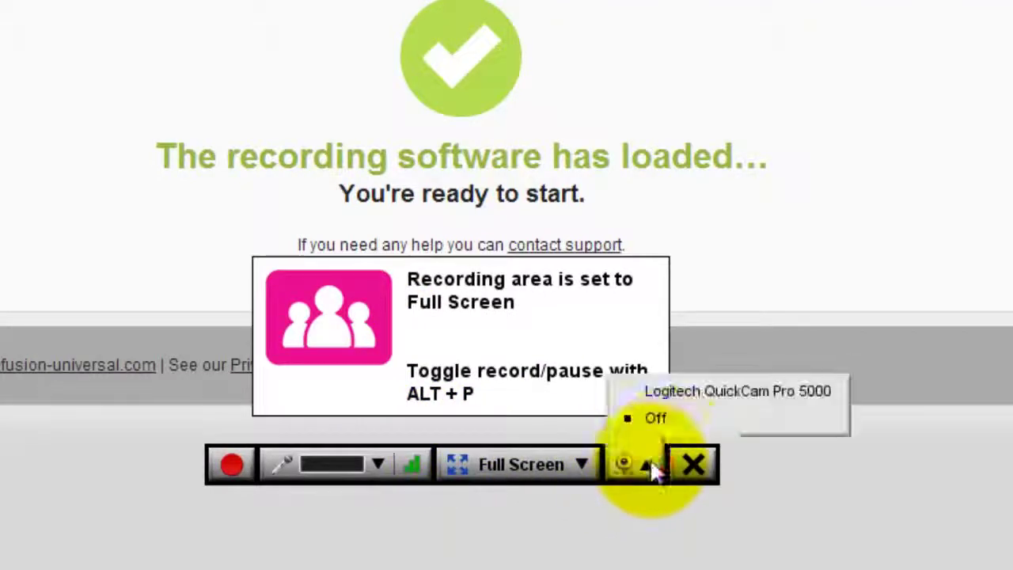
left_click(228, 467)
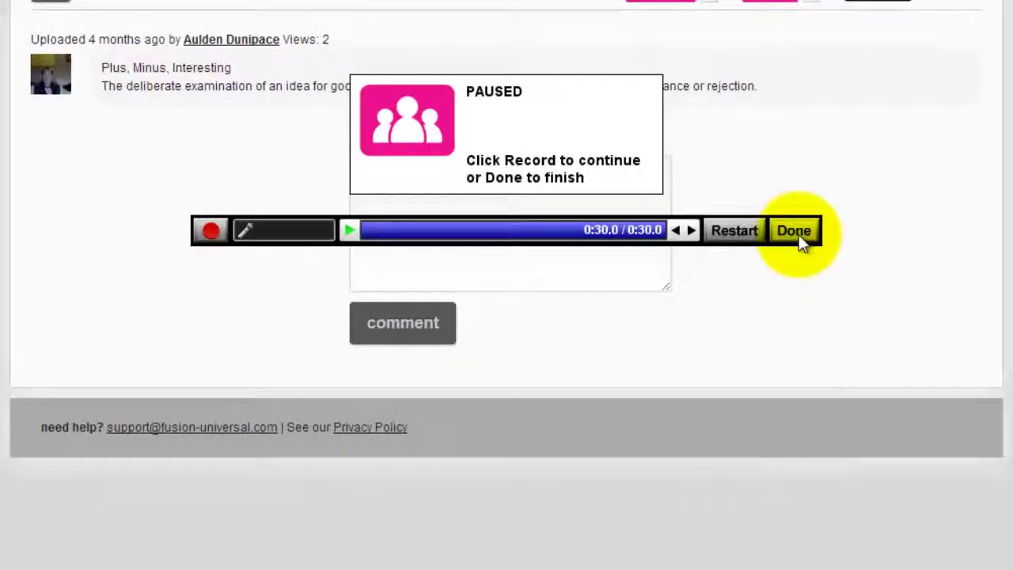
Finish and replay the recording, then mark a section with the trim handles and cut it out.
left_click(796, 235)
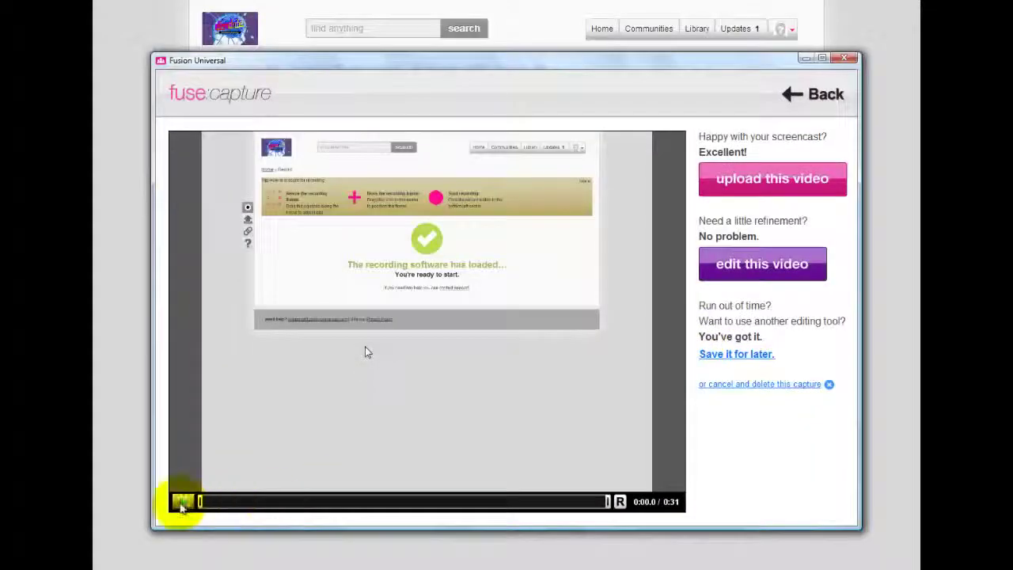
left_click(182, 502)
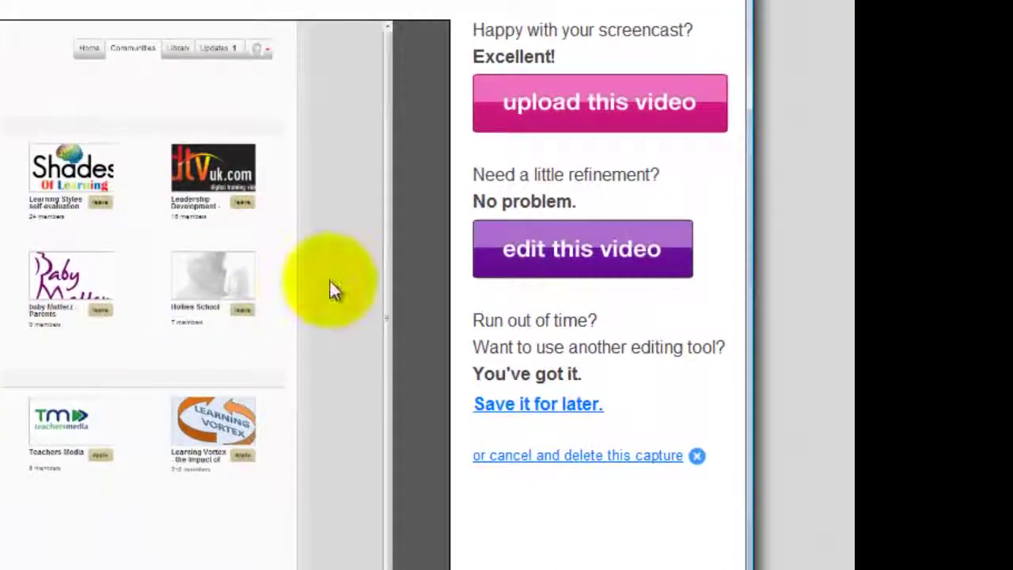
left_click(563, 249)
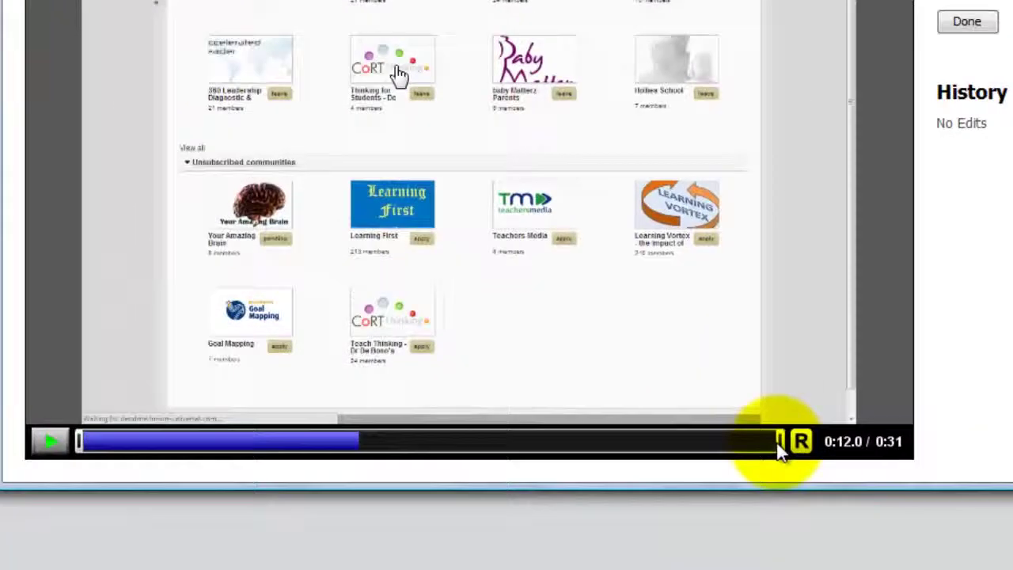
mouse_move(780, 441)
left_mouse_down()
mouse_move(690, 452)
mouse_move(492, 441)
left_mouse_up()
left_click_drag(79, 433, 432, 445)
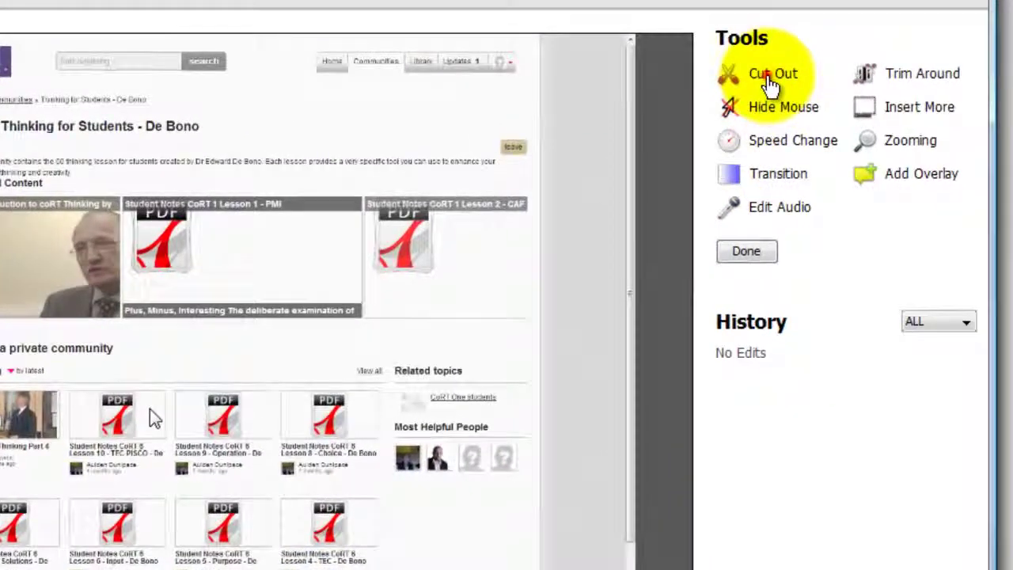
left_click(771, 85)
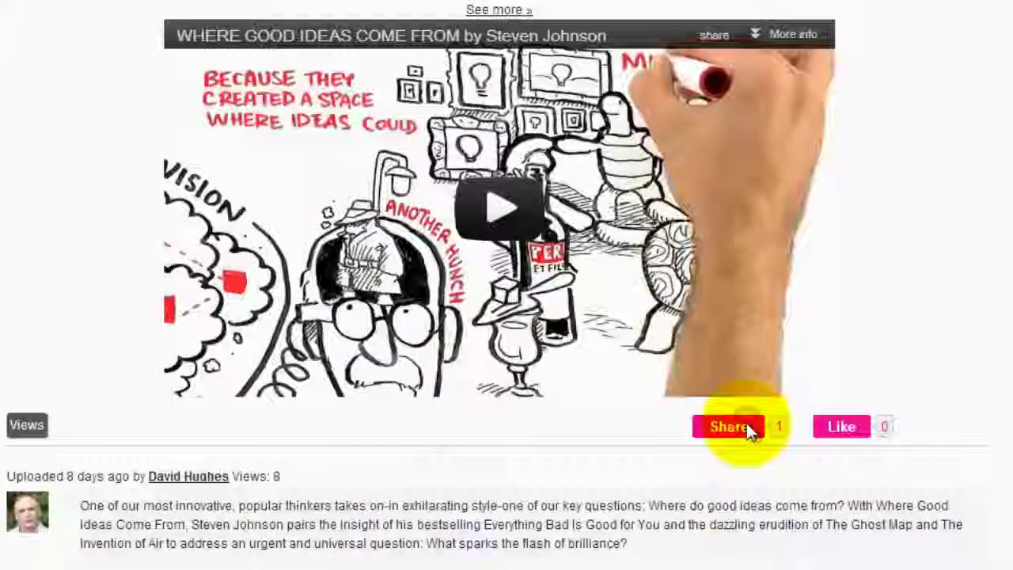
Share the Where Good Ideas Come From video with a named colleague, adding a personal note.
left_click(629, 359)
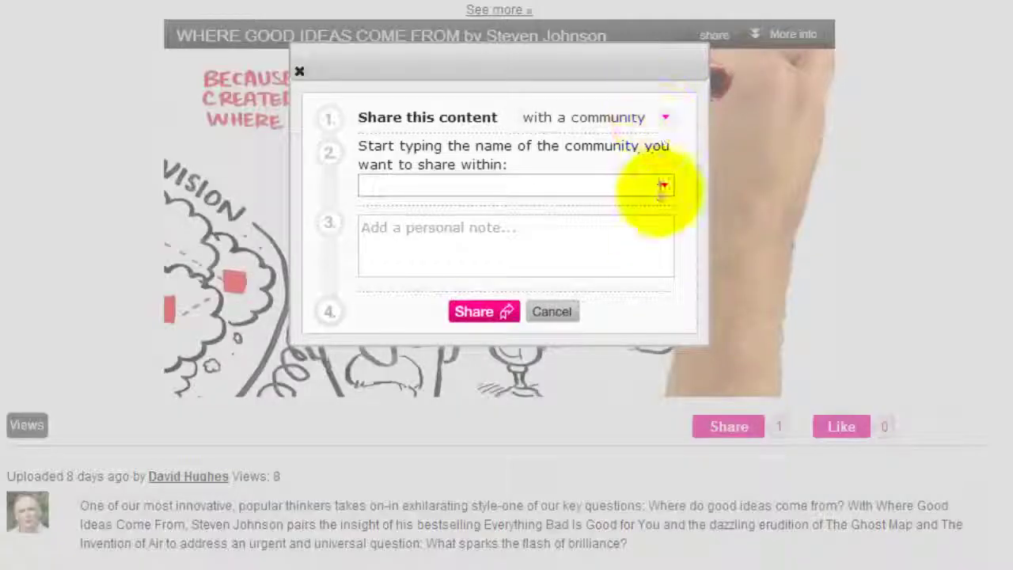
left_click(665, 117)
left_click(653, 168)
type("aulde")
left_click(463, 215)
left_click(451, 284)
type("you will love this, what can we d")
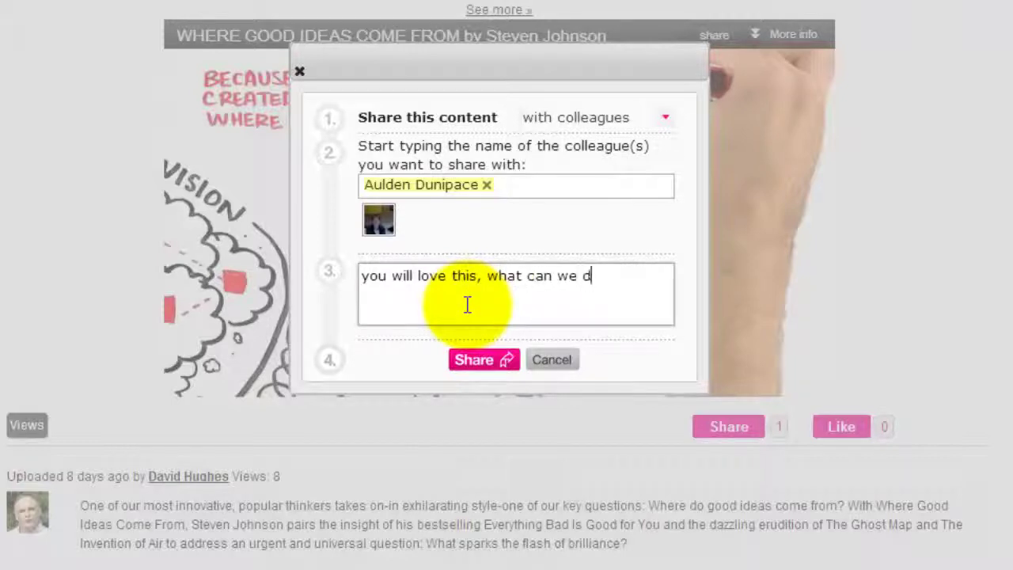
type("ow?")
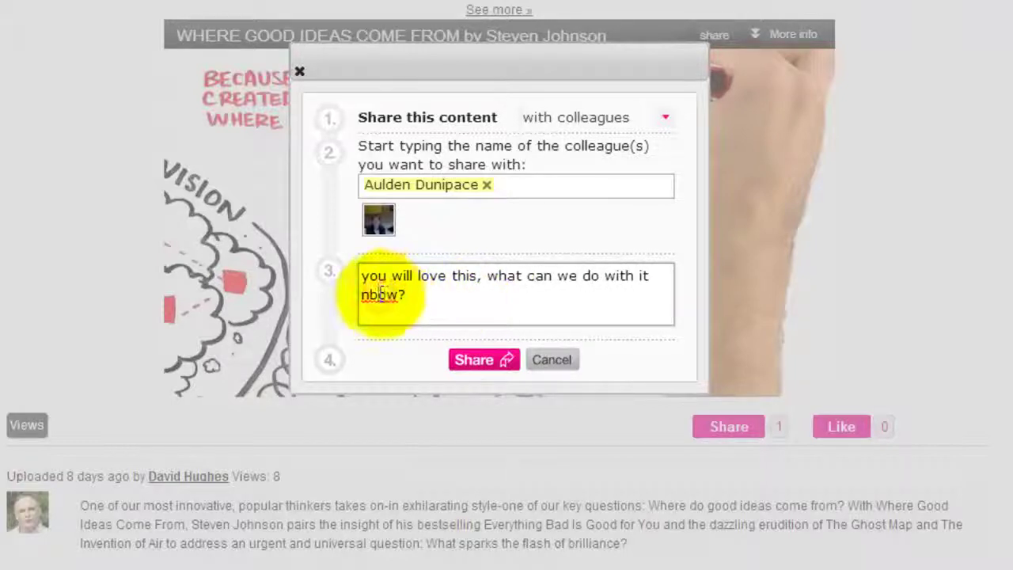
left_click(474, 361)
Like the video and post the comment 'this is great!'.
left_click(886, 488)
left_click(535, 534)
type("this is great!")
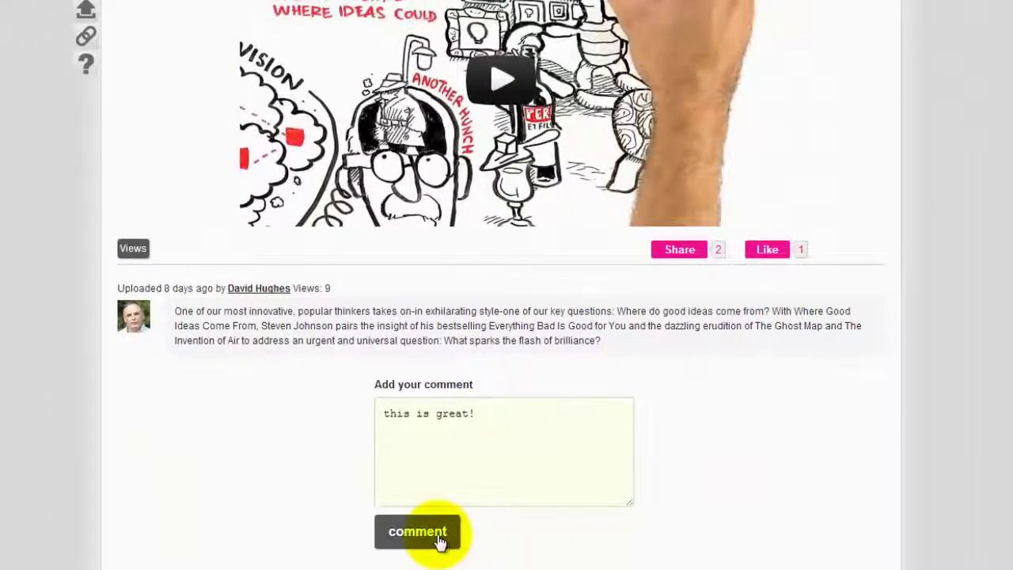
left_click(438, 538)
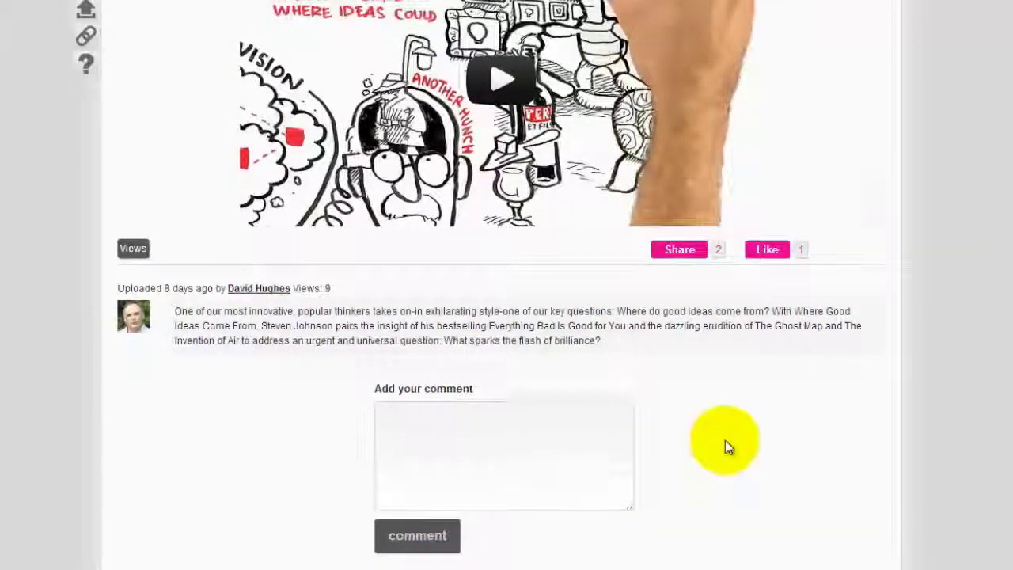
Scroll back up to the top of the page.
scroll(329, 348, "up", 10)
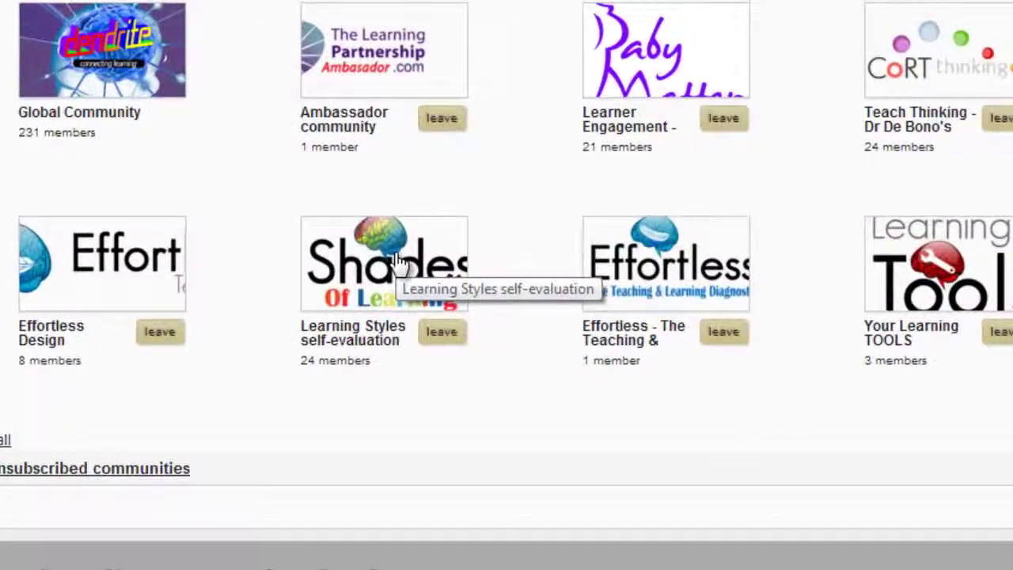
Open Shades of Learning, its Self-evaluation topic, and the My Learning scores like Seeing 62.5, Hearing 82.5.
left_click(409, 227)
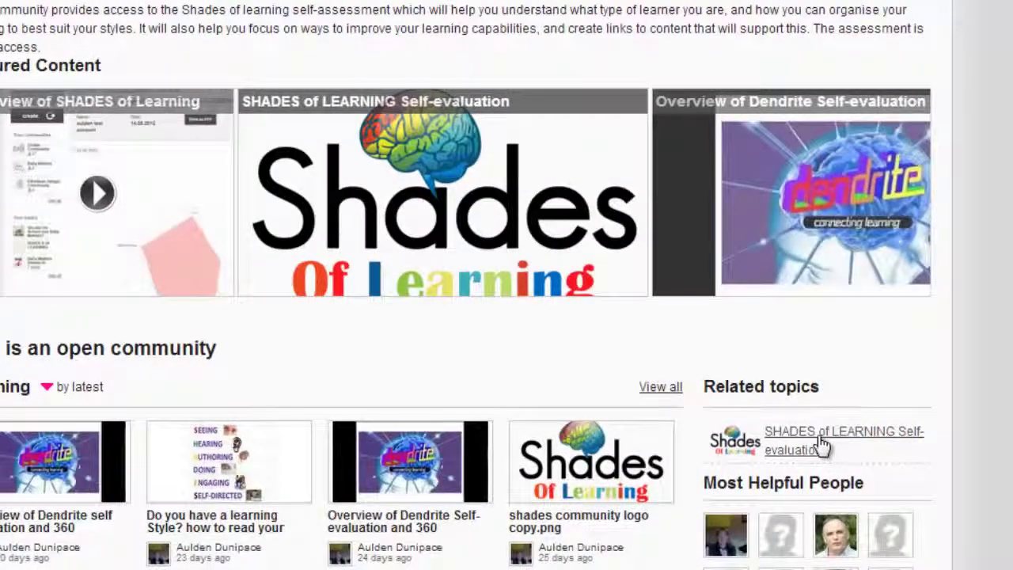
left_click(822, 445)
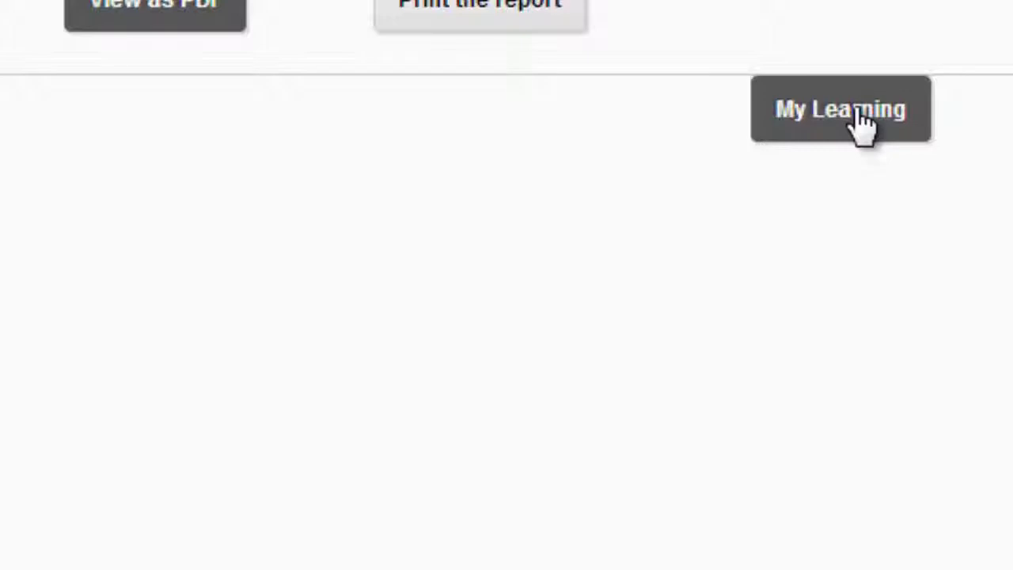
left_click(862, 123)
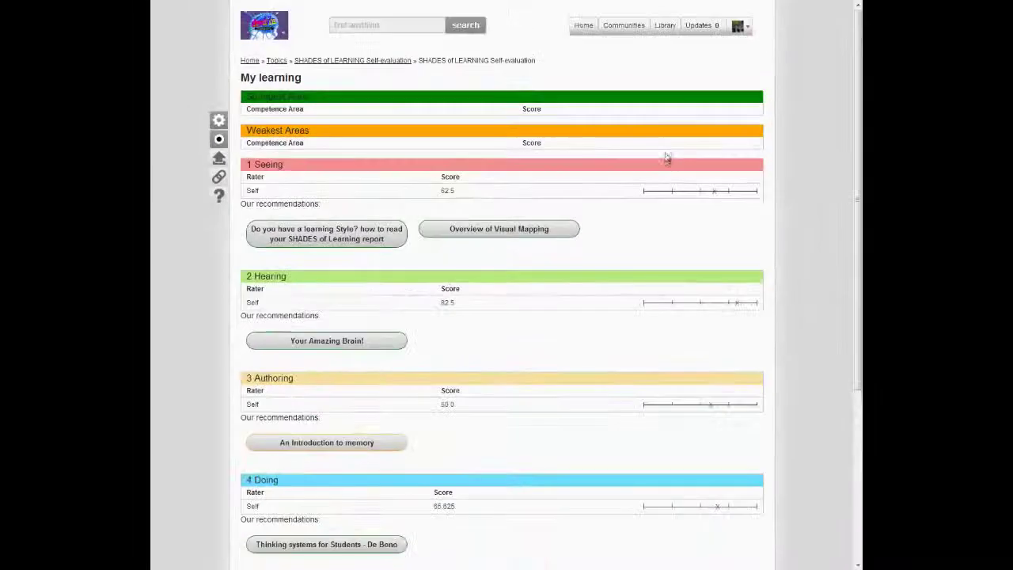
scroll(670, 230, "down", 4)
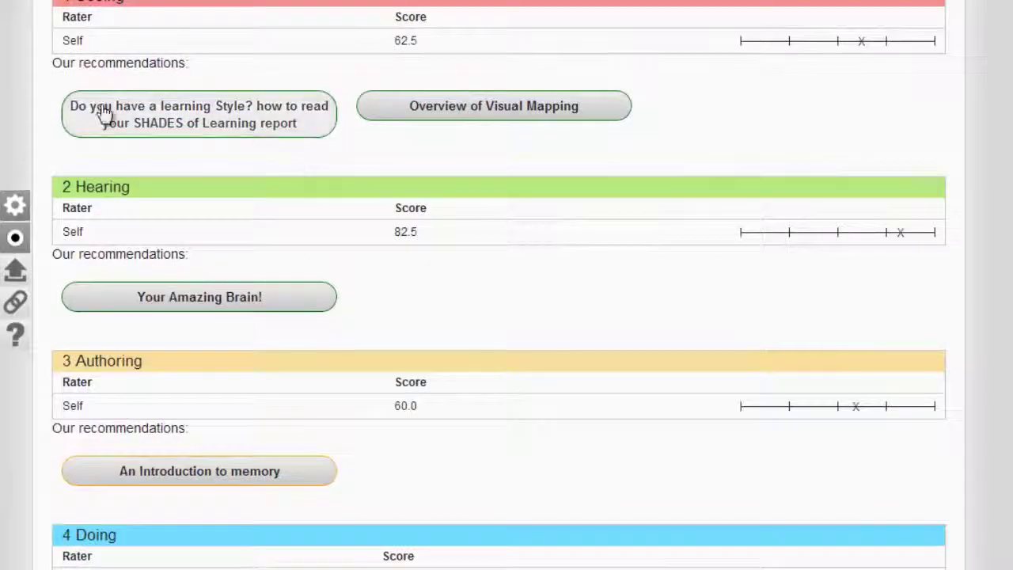
Go to the 360 Leadership community and open the Accelerated Leader self-assessment survey profile.
left_click(75, 103)
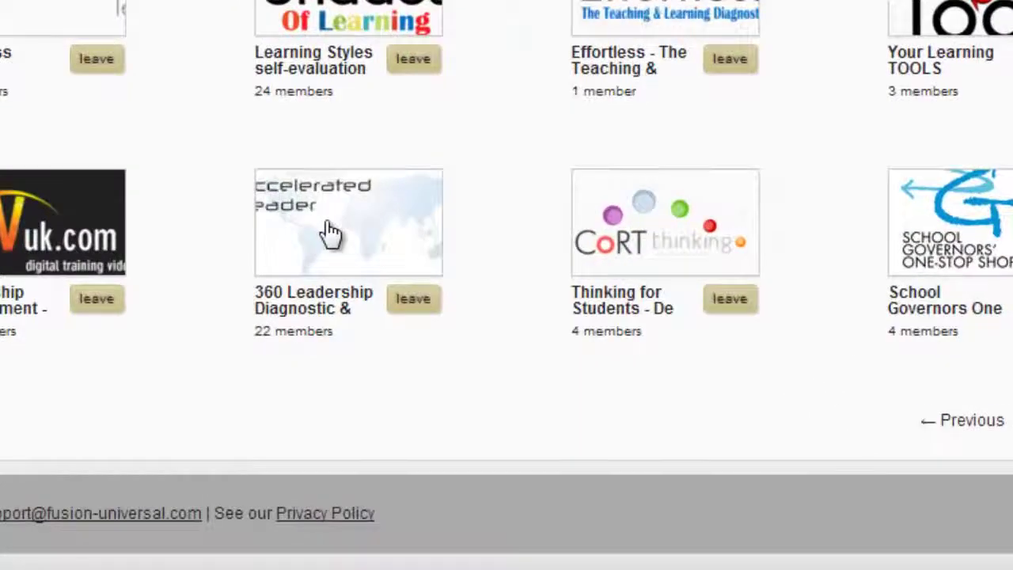
left_click(326, 232)
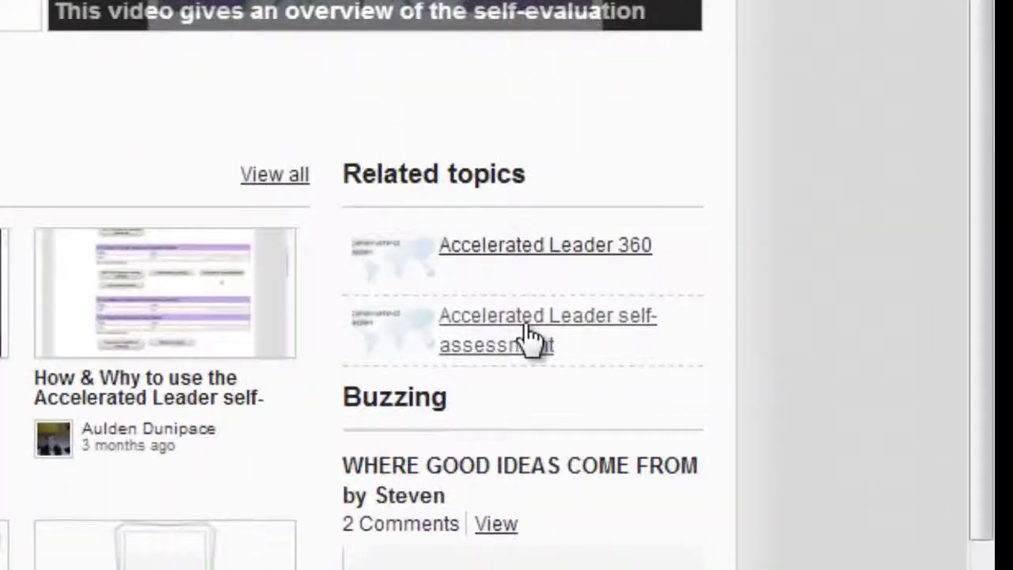
left_click(584, 362)
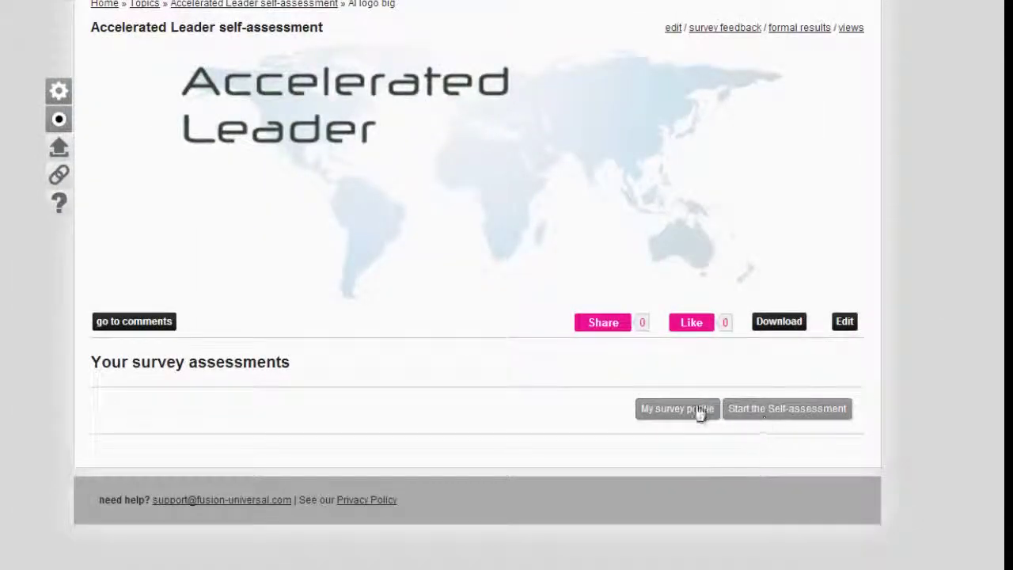
left_click(698, 410)
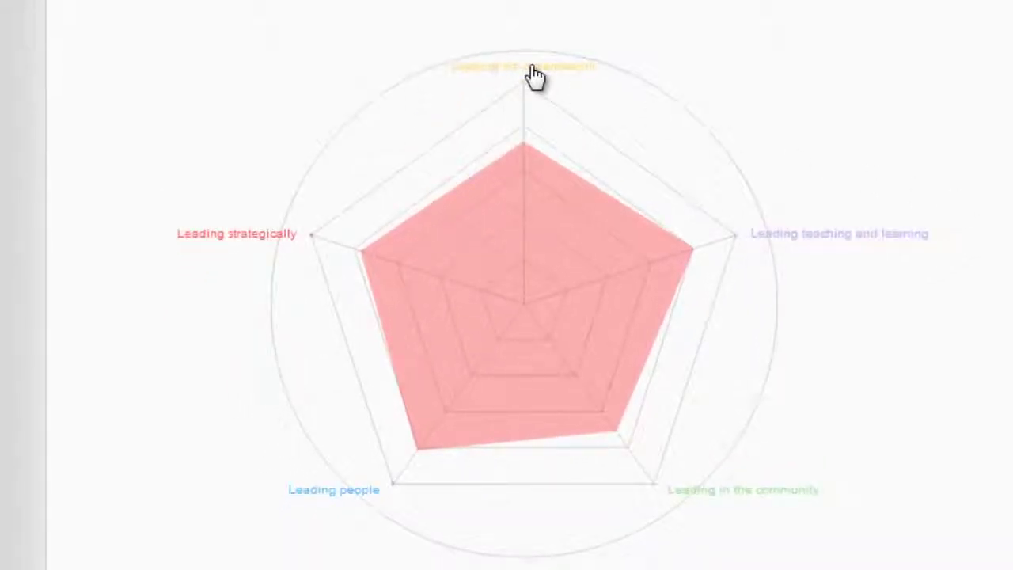
Drill into Leading the organisation, strategically, in the community, and teaching and learning on the radar chart.
left_click(533, 73)
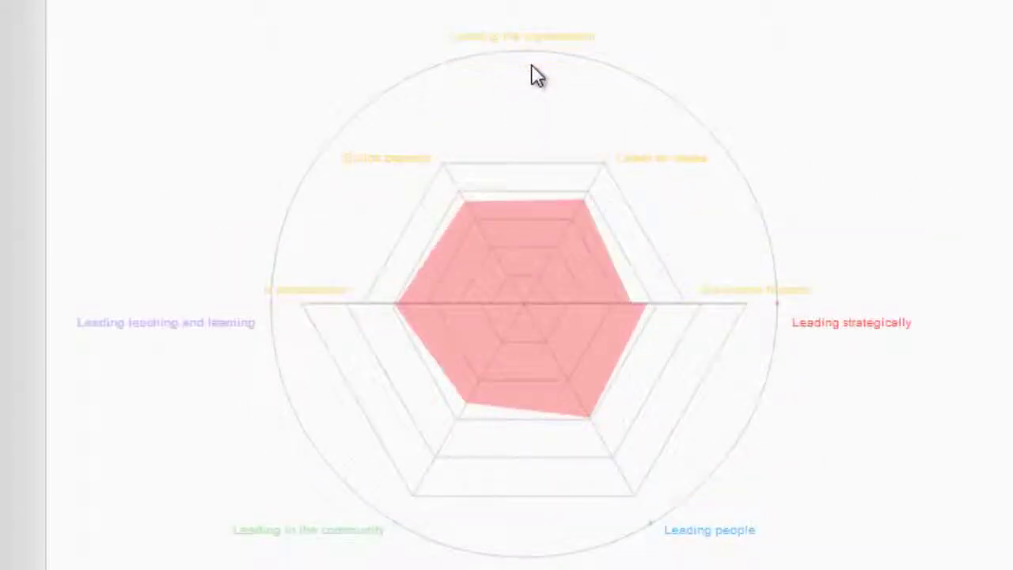
left_click(855, 332)
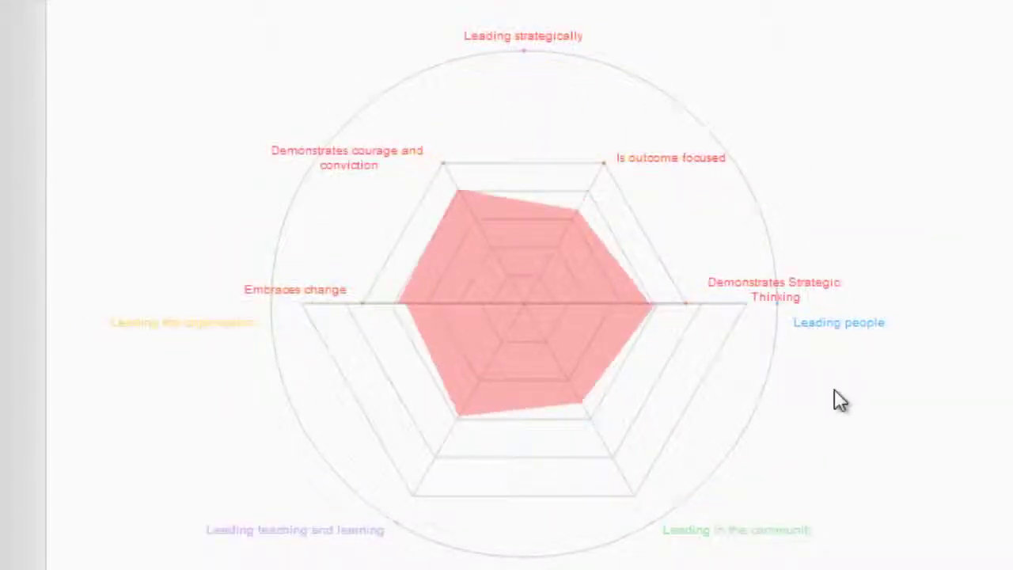
left_click(722, 531)
left_click(312, 532)
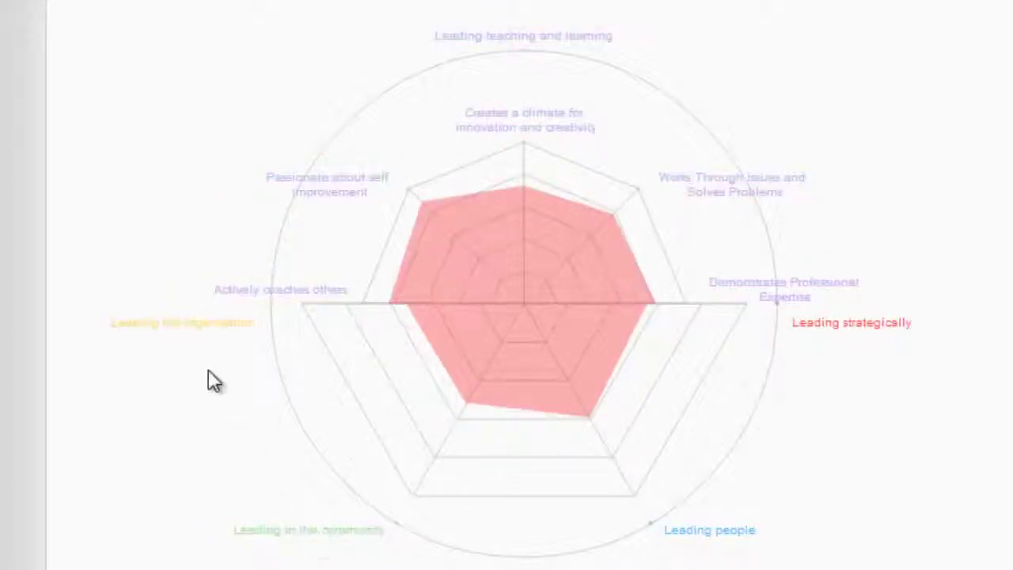
left_click(198, 327)
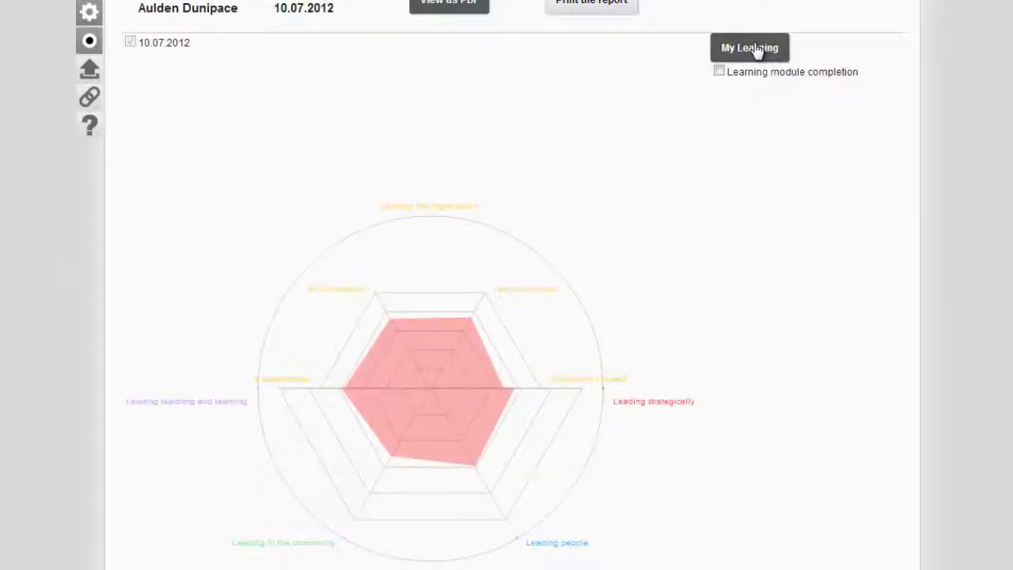
Browse the My Learning recommendations for the leadership results and open Coaching - FLAME.
left_click(756, 50)
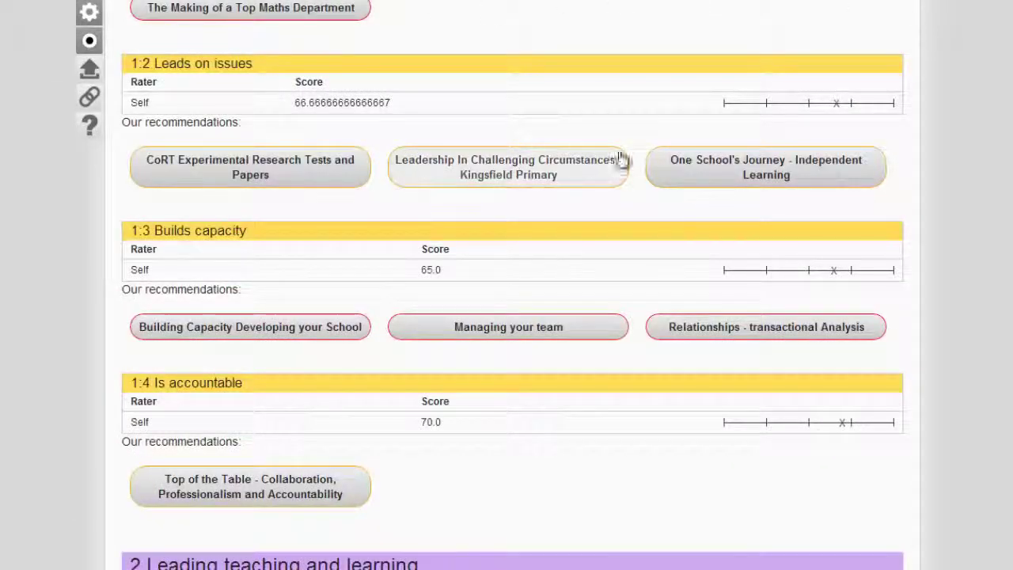
scroll(673, 168, "down", 1)
scroll(761, 311, "down", 8)
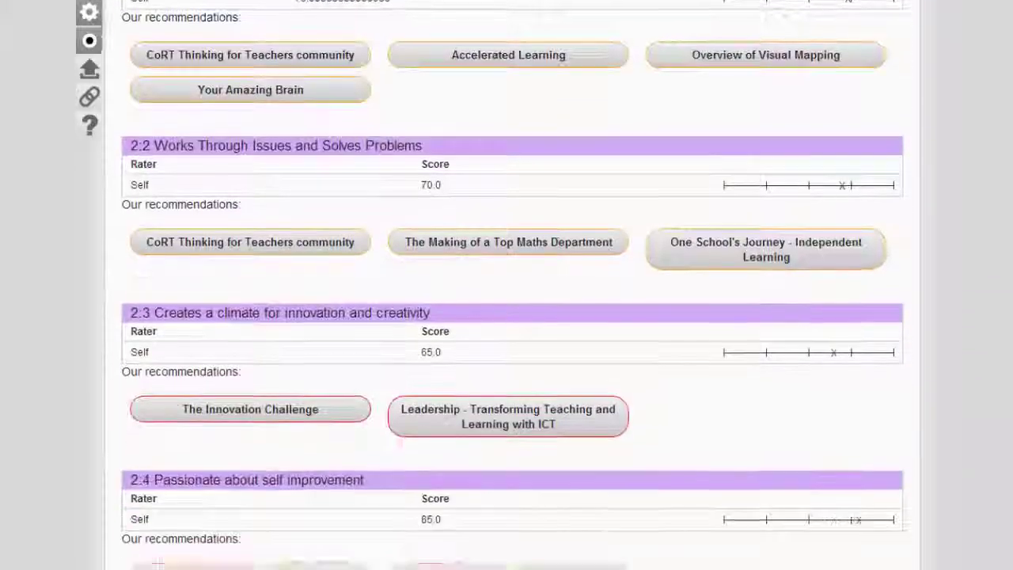
scroll(761, 310, "down", 4)
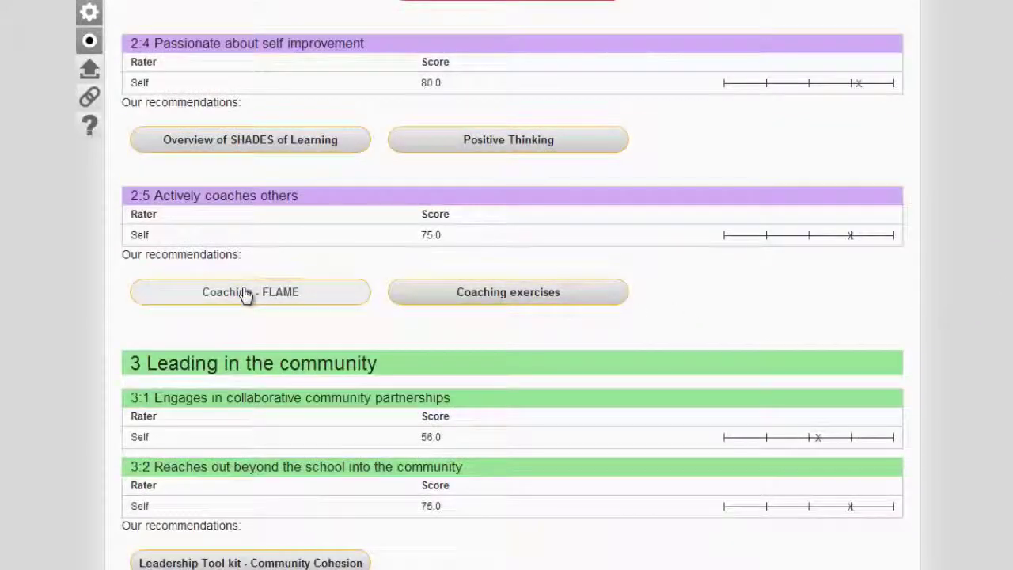
left_click(248, 289)
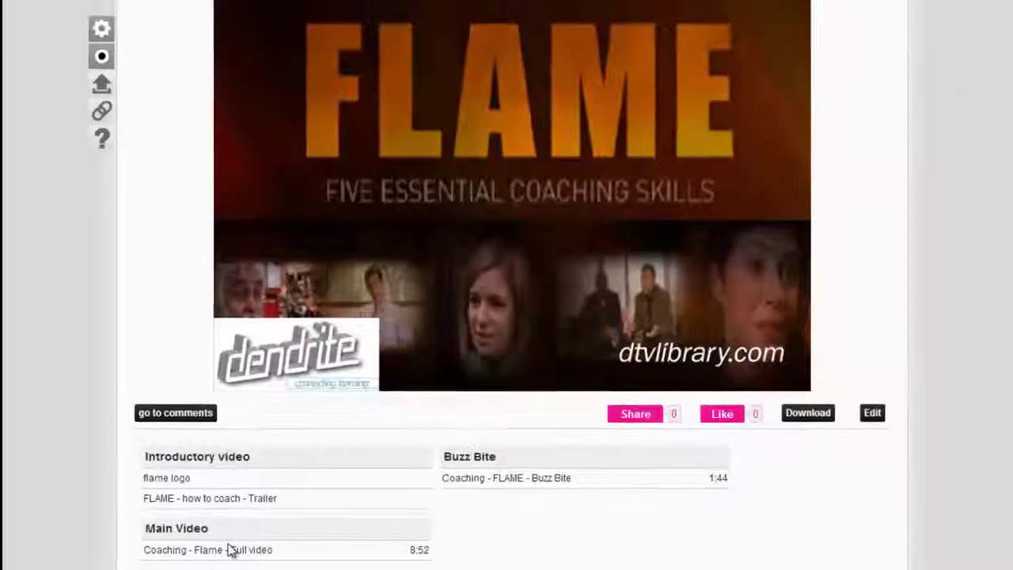